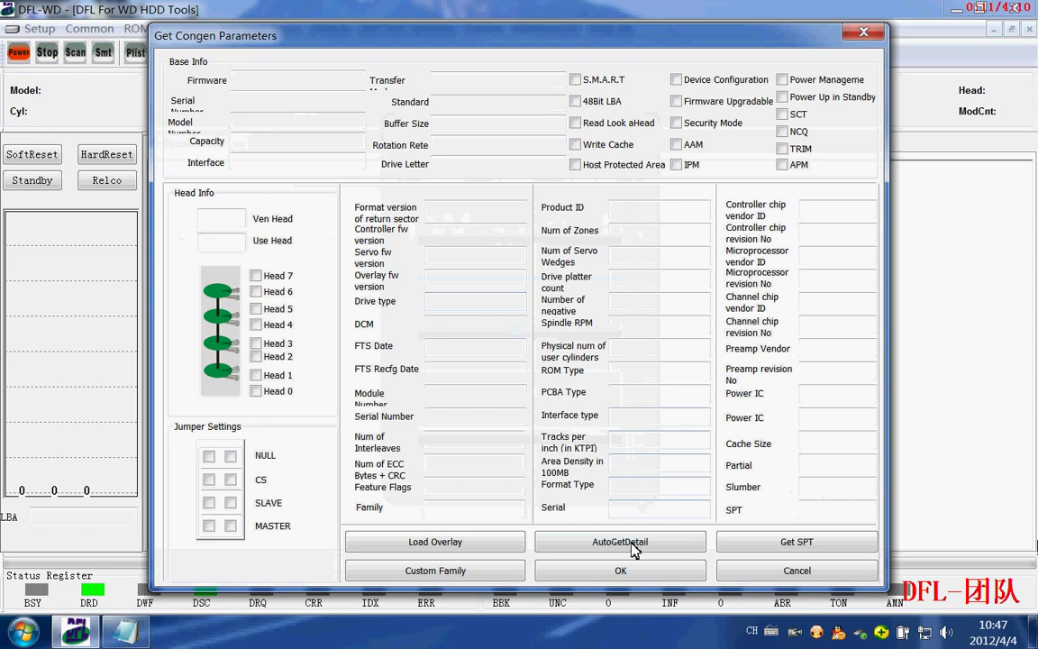
Retrieve the drive's Congen parameters automatically and accept them
click(620, 541)
click(619, 570)
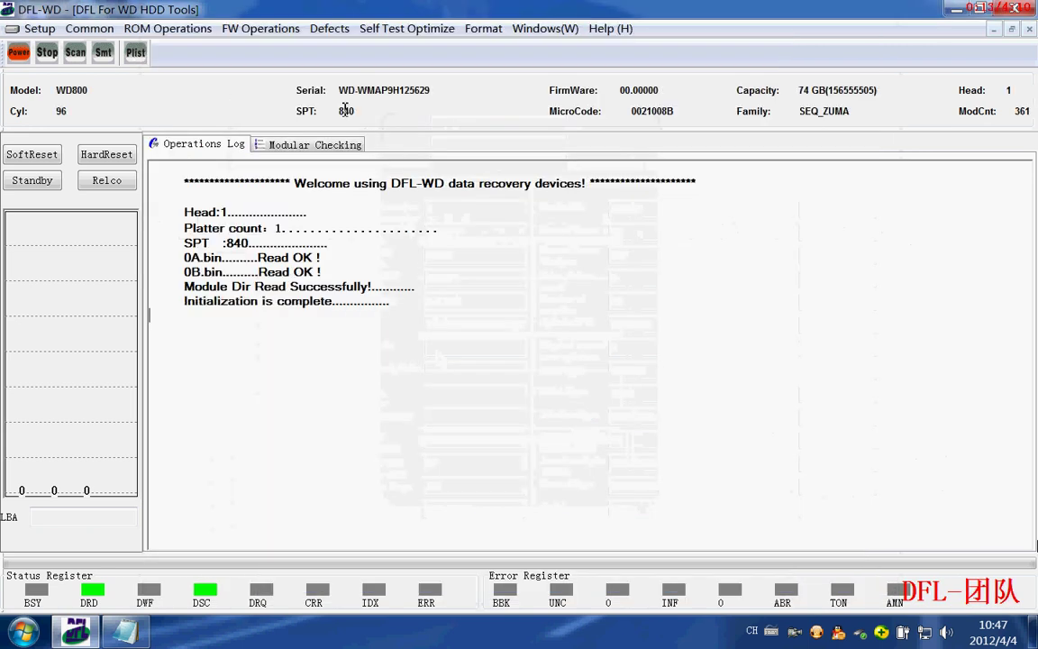
click(398, 28)
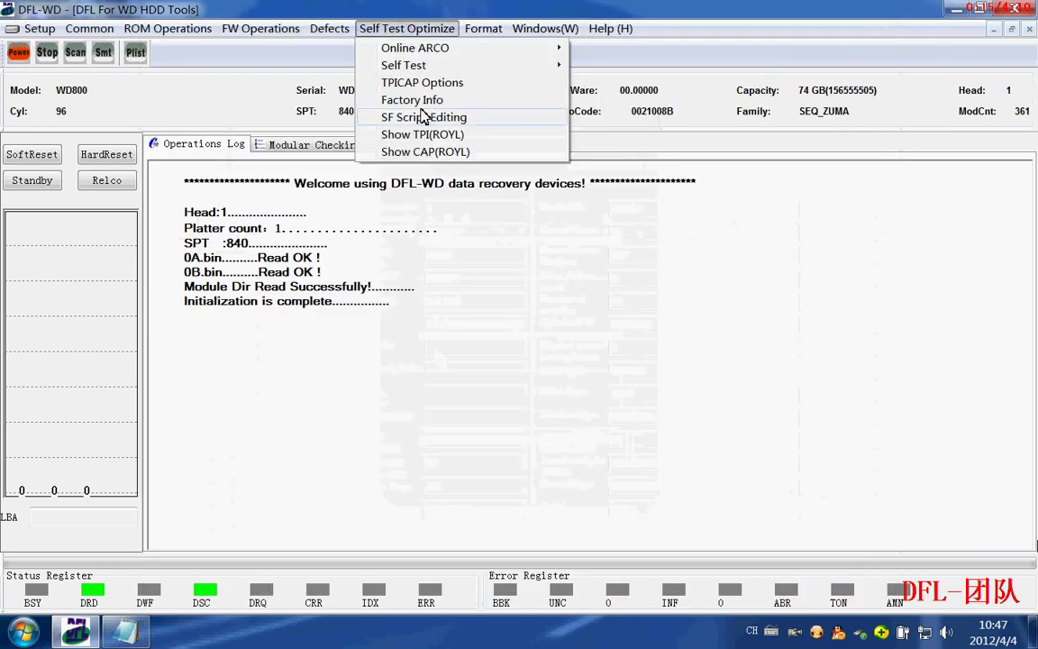
mouse_move(430, 59)
mouse_move(510, 45)
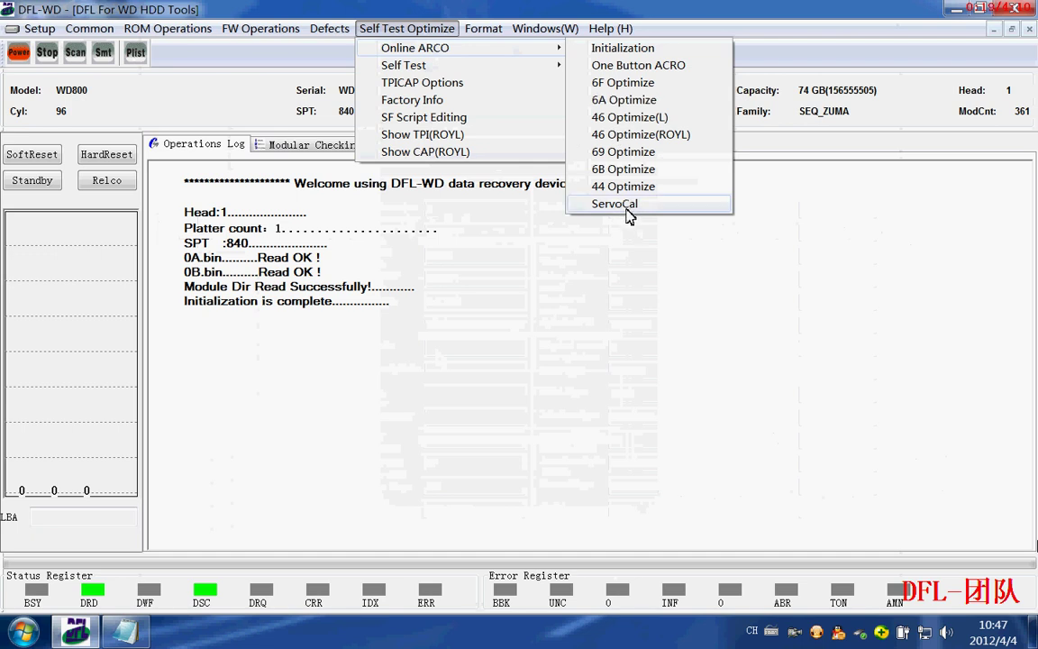
click(540, 317)
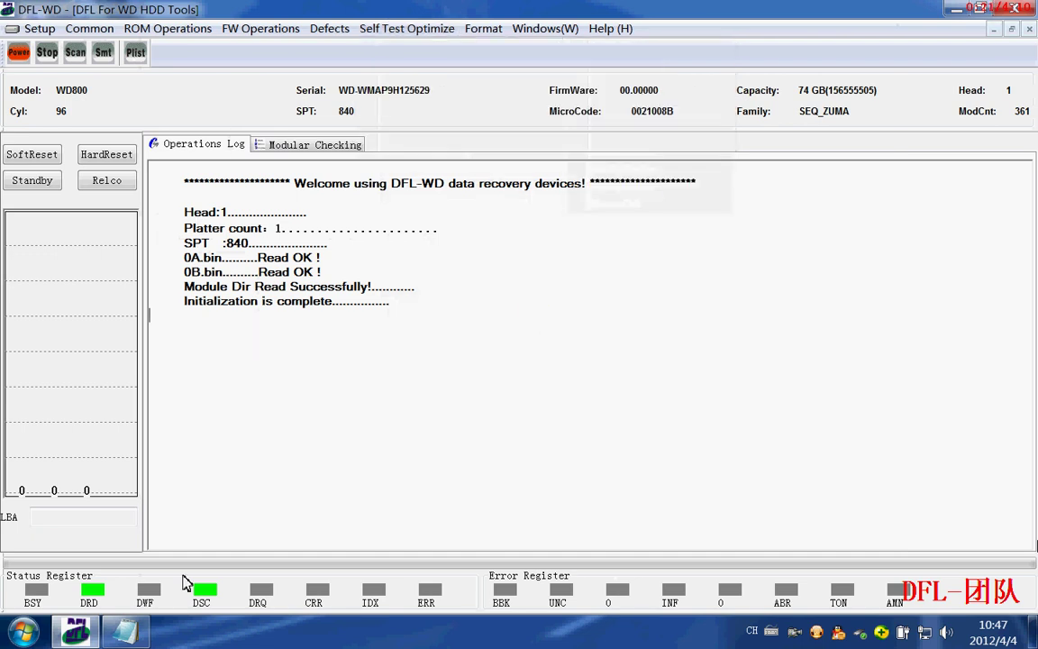
Switch to Notepad and go over the two note lines explaining servo cal and its calibration purpose
click(125, 631)
drag(318, 178, 491, 175)
click(493, 176)
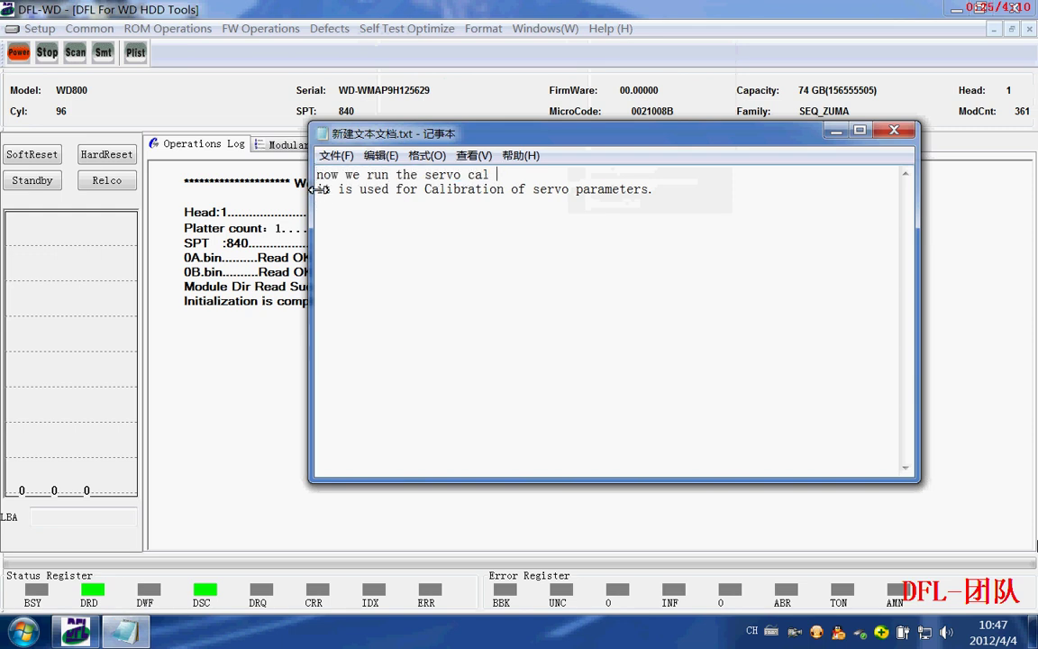
drag(319, 190, 652, 195)
click(561, 206)
Switch back to DFL-WD, start the ServoCal routine of Online ARCO, and reposition its Self Scan window so it is fully on screen
click(536, 93)
click(431, 28)
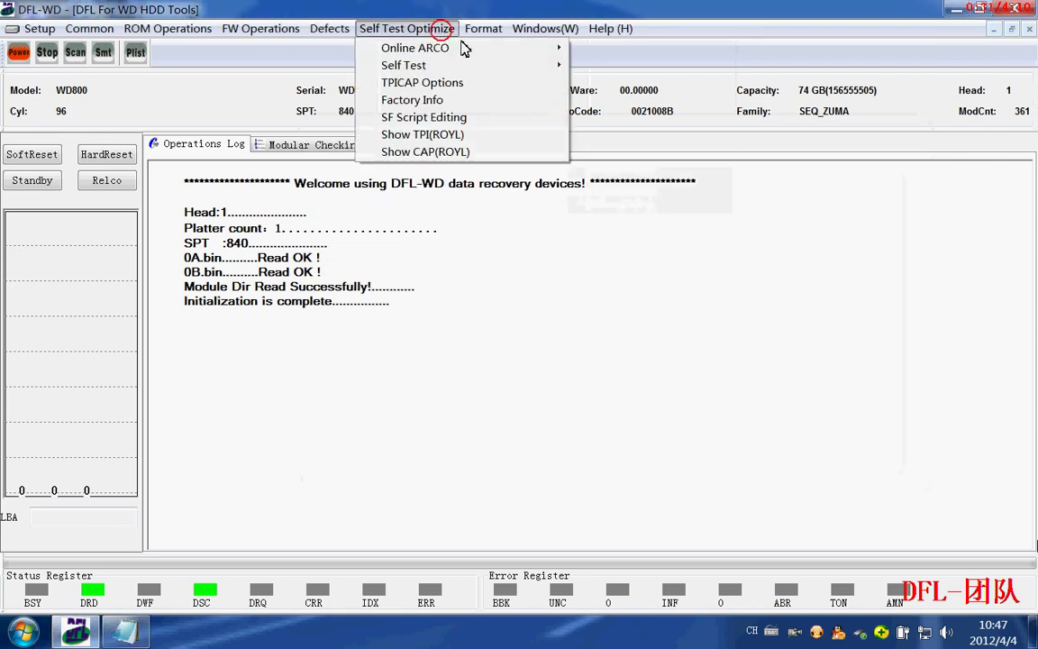
mouse_move(414, 47)
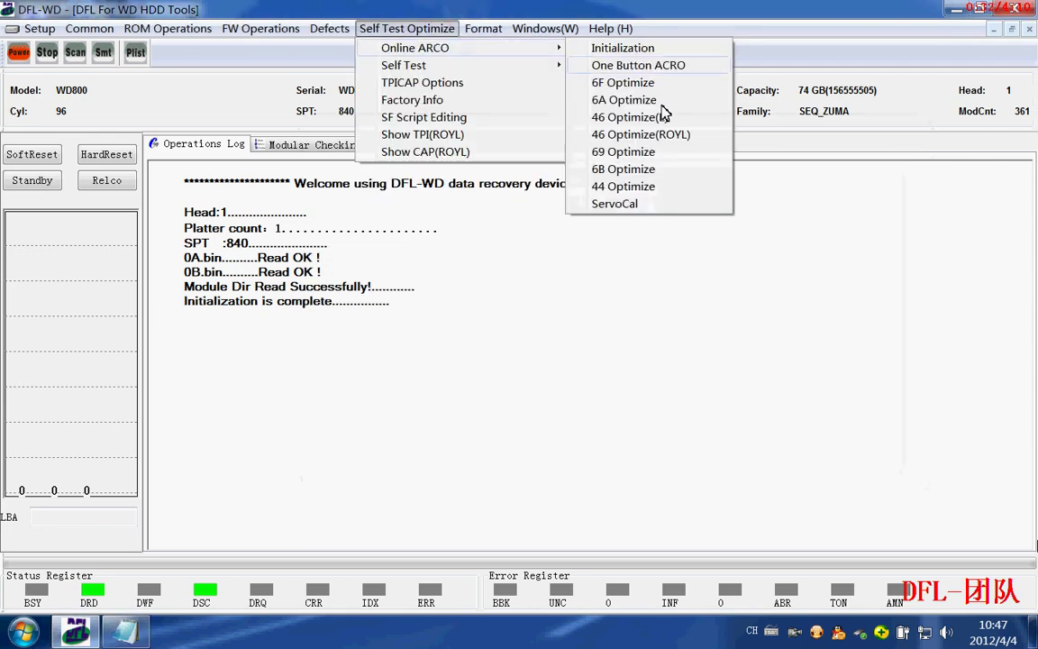
click(619, 205)
drag(456, 79, 783, 150)
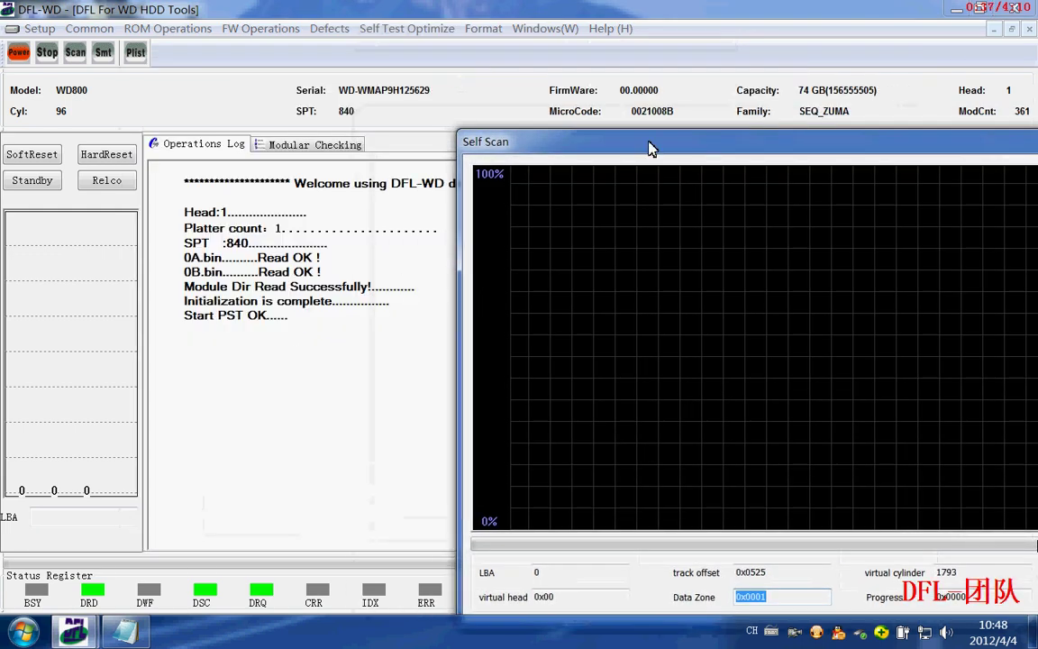
drag(651, 148, 308, 68)
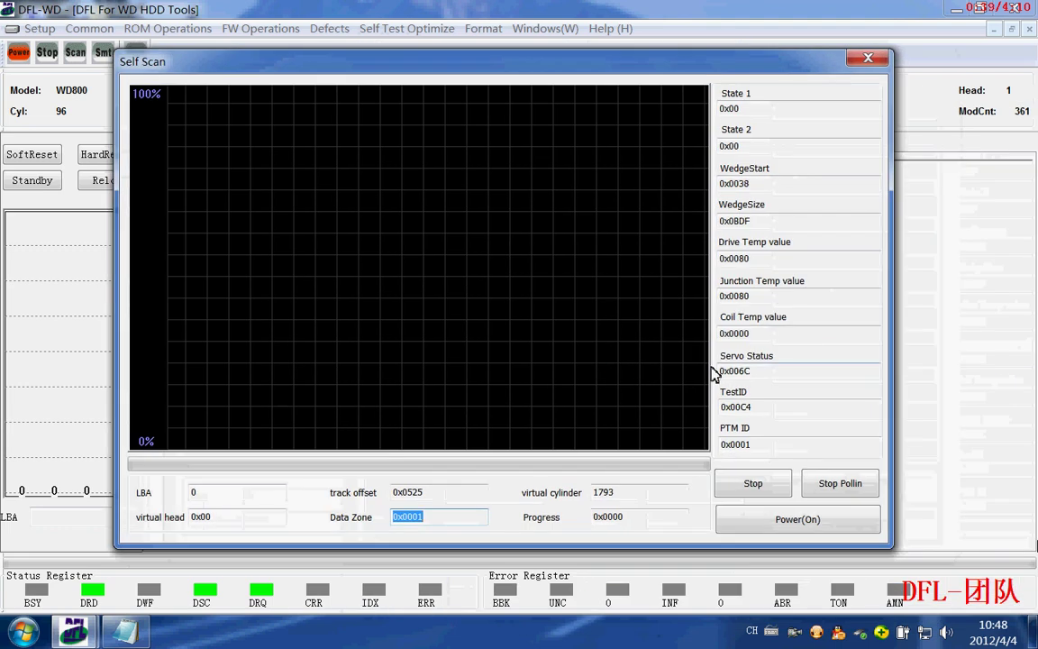
drag(533, 65, 485, 48)
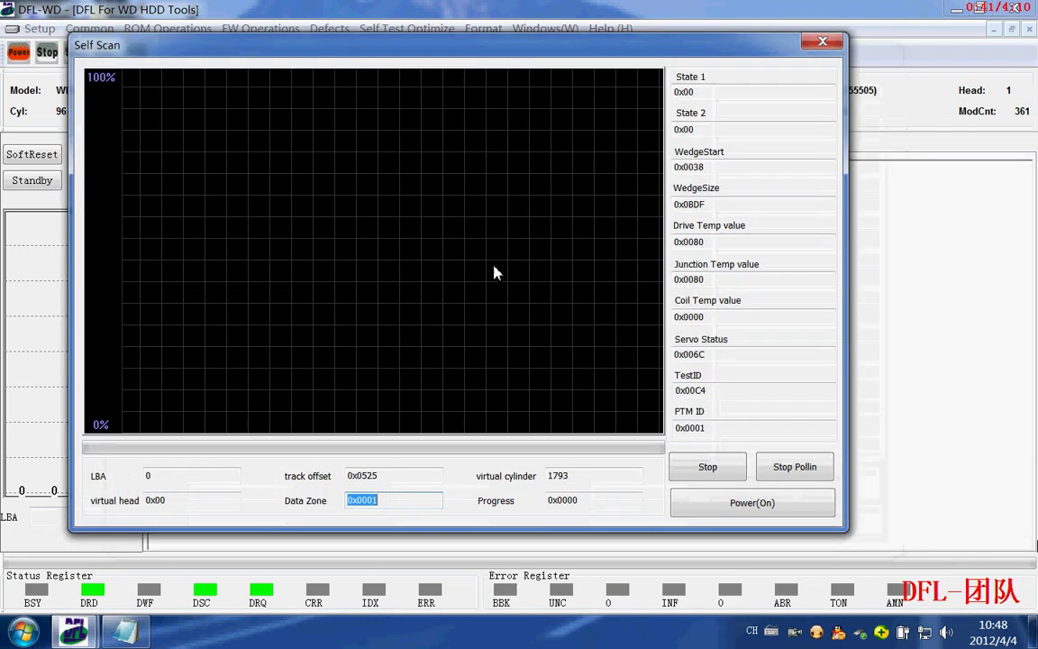
click(697, 316)
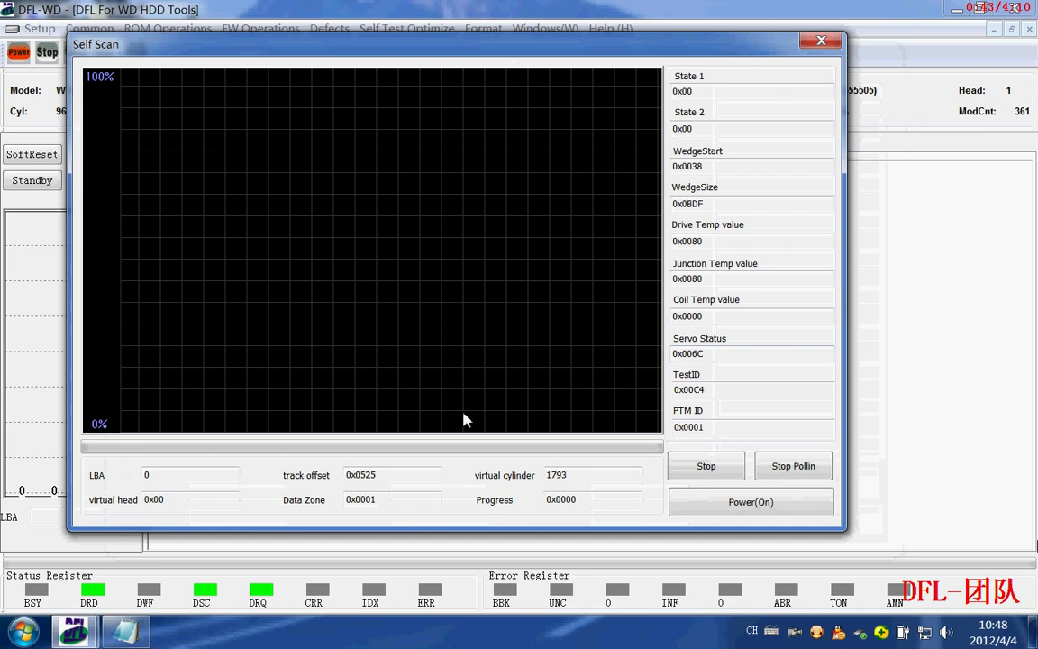
Add the line "it need seconds to start,just wait about 20 seconds ." below the servo cal notes in Notepad
click(126, 631)
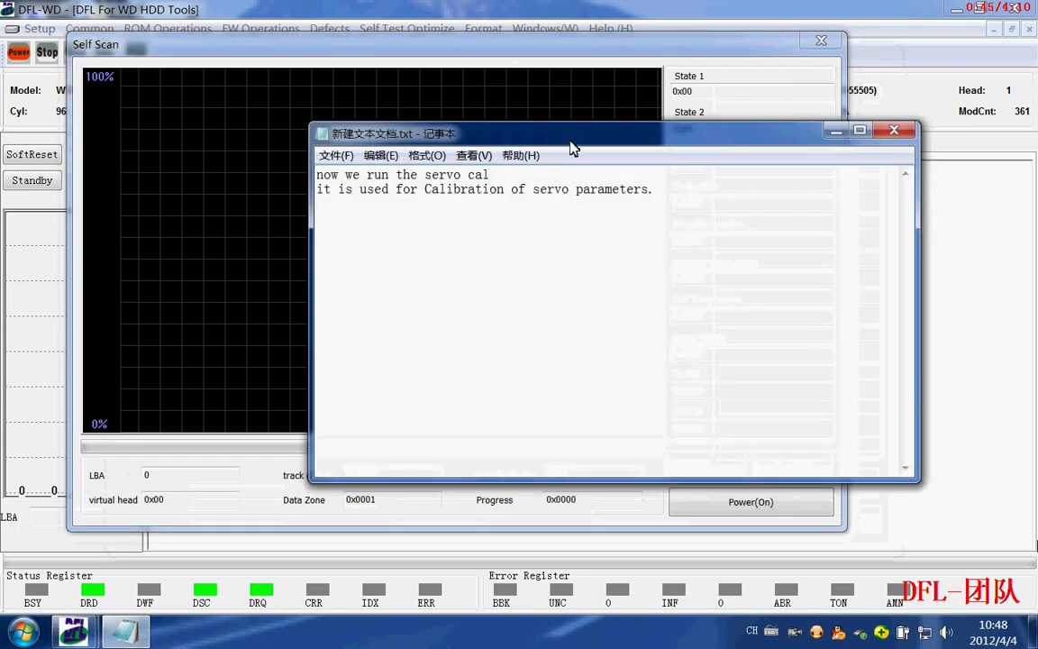
drag(526, 207, 327, 197)
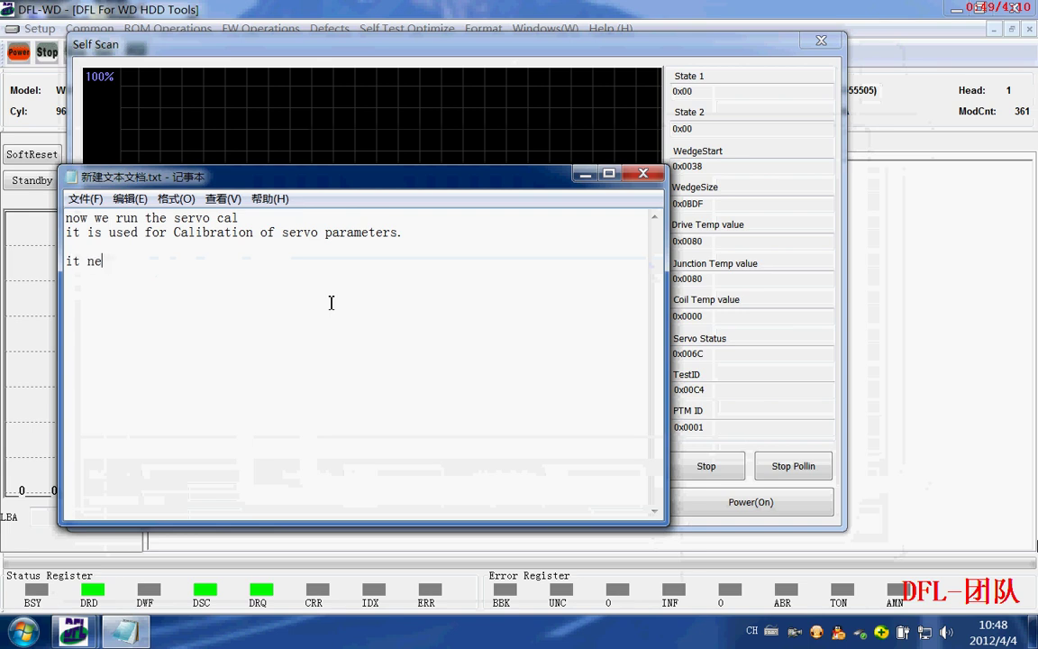
text(onds to start,just wait about 2)
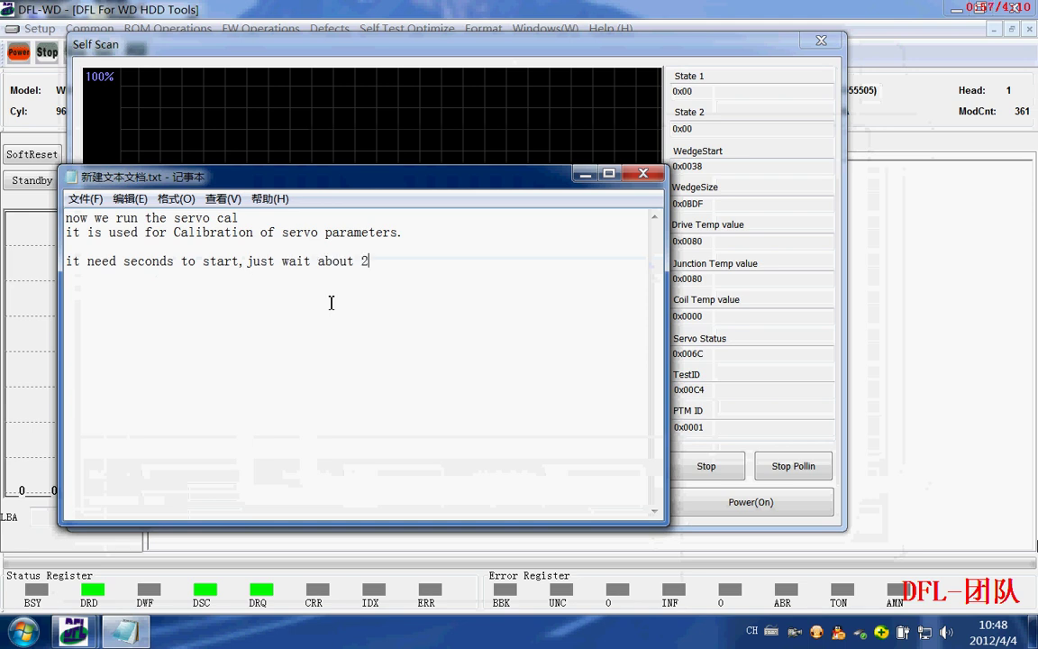
text(conds .)
Return to the DFL-WD Self Scan window and check the TestID and State 1 values
click(695, 347)
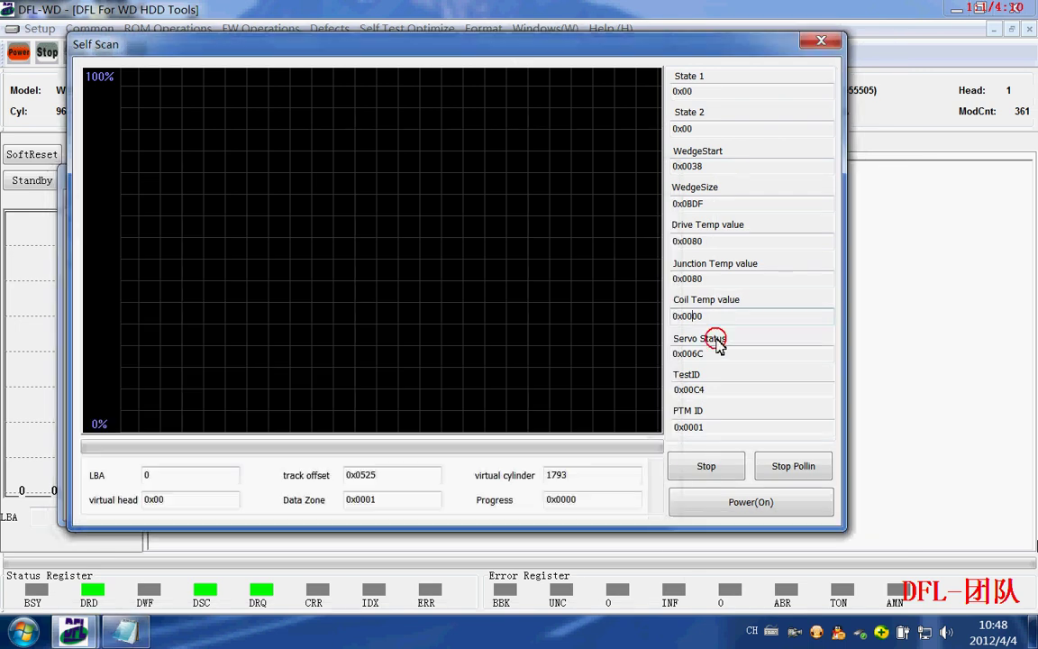
double_click(694, 383)
click(709, 387)
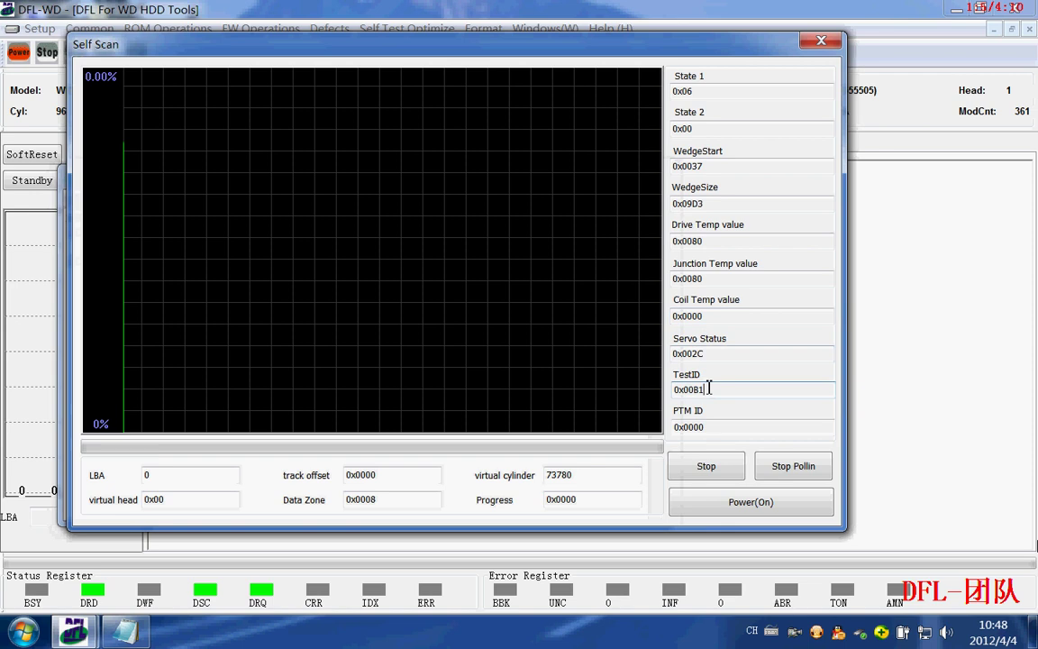
click(693, 92)
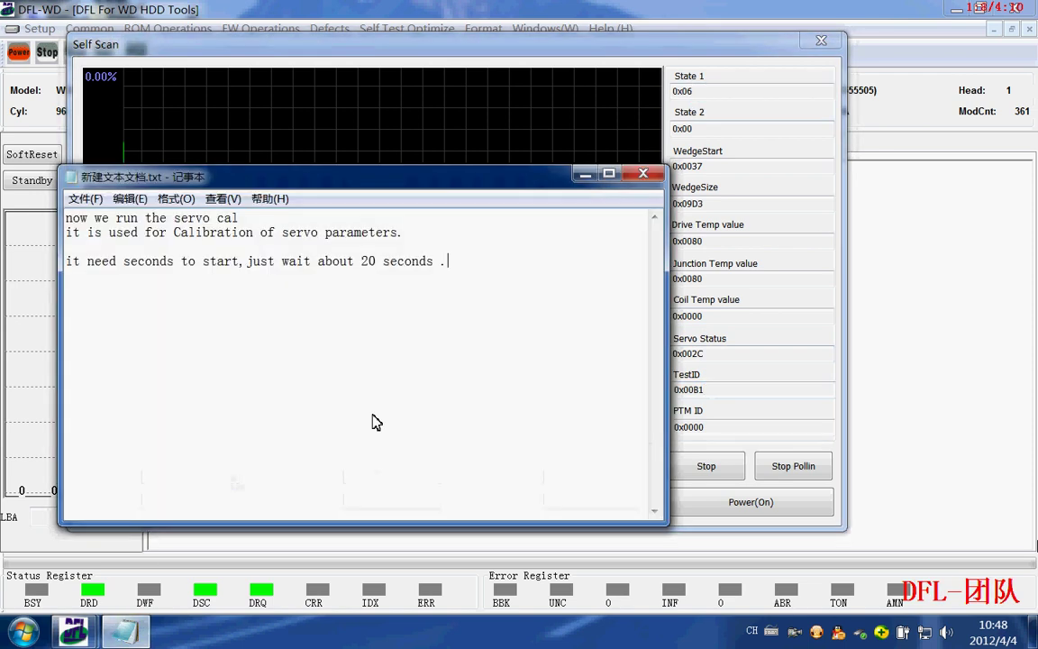
Add the line "now running." to the Notepad notes, then return to DFL-WD's Self Scan window and check its Data Zone
click(125, 631)
key(Return)
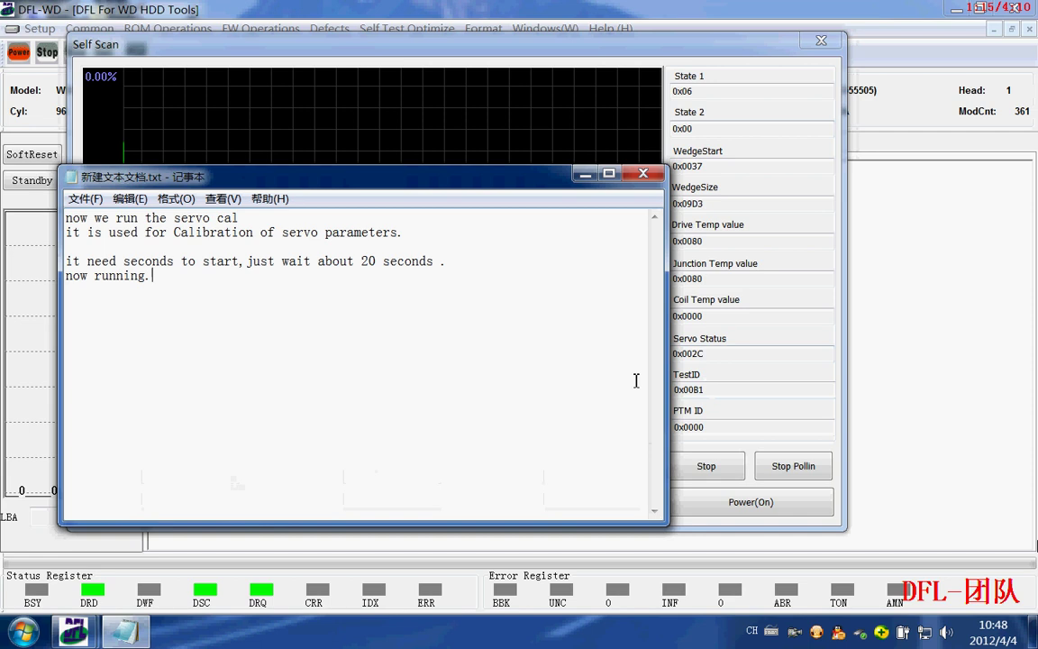
click(715, 366)
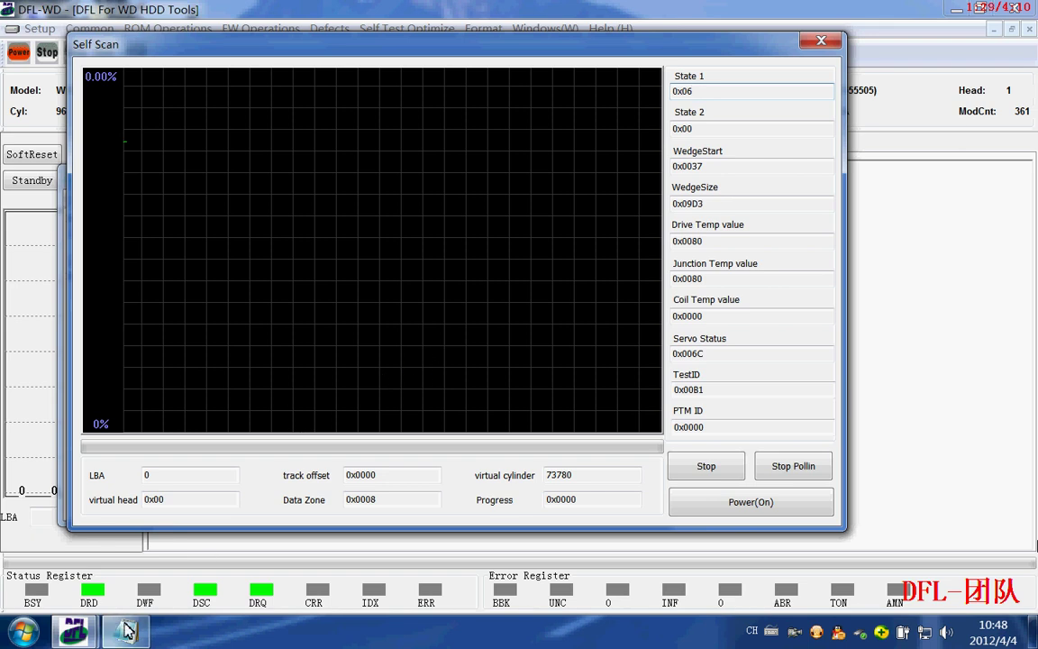
click(372, 501)
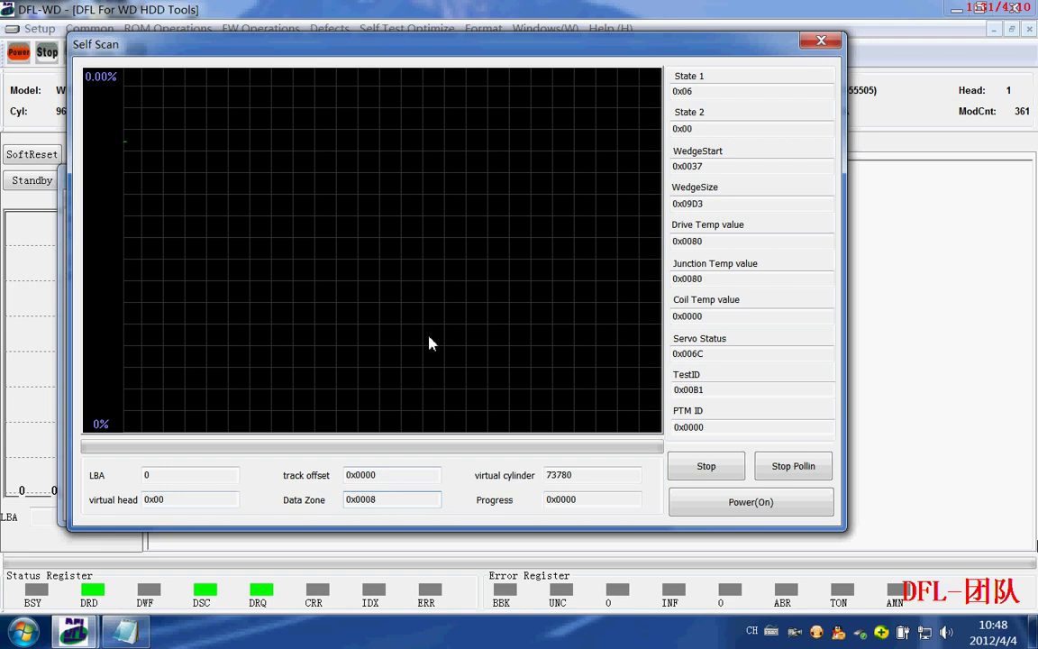
Extend the "now running." line in Notepad with "it needs about 3 to 5 minutes to finish." and start a new line
click(135, 631)
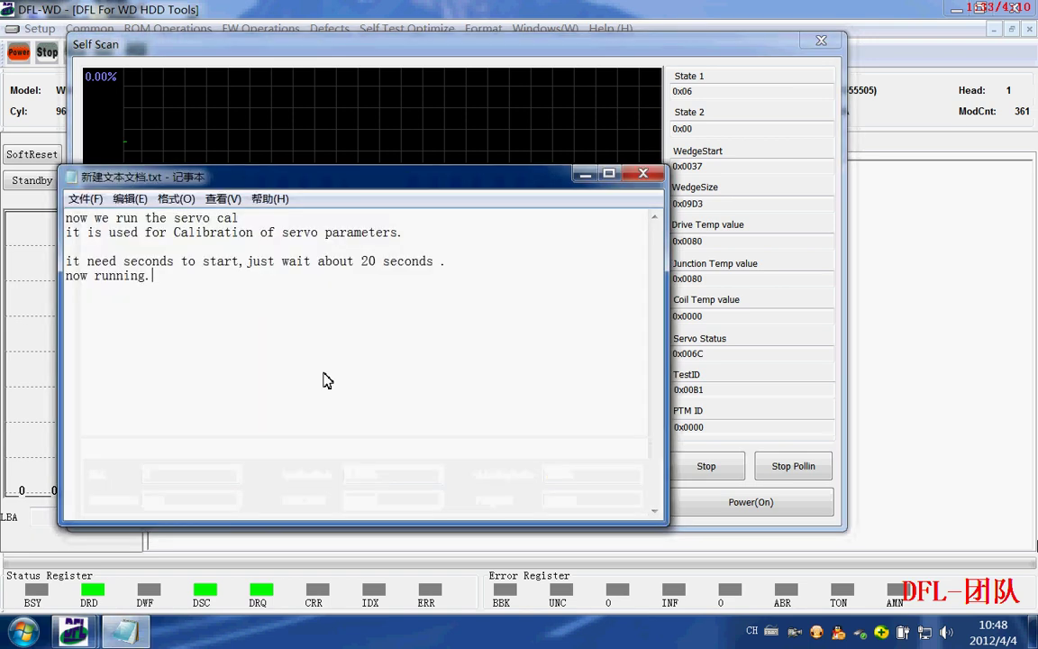
text(i)
text(t need abou)
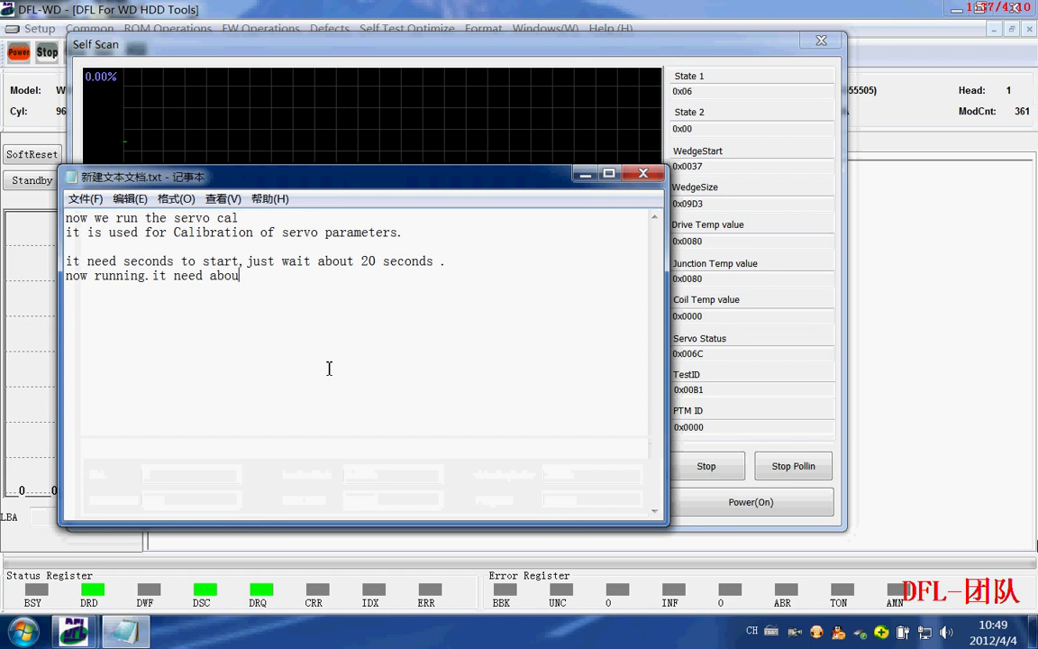
text(t about 3 to 5 minutes)
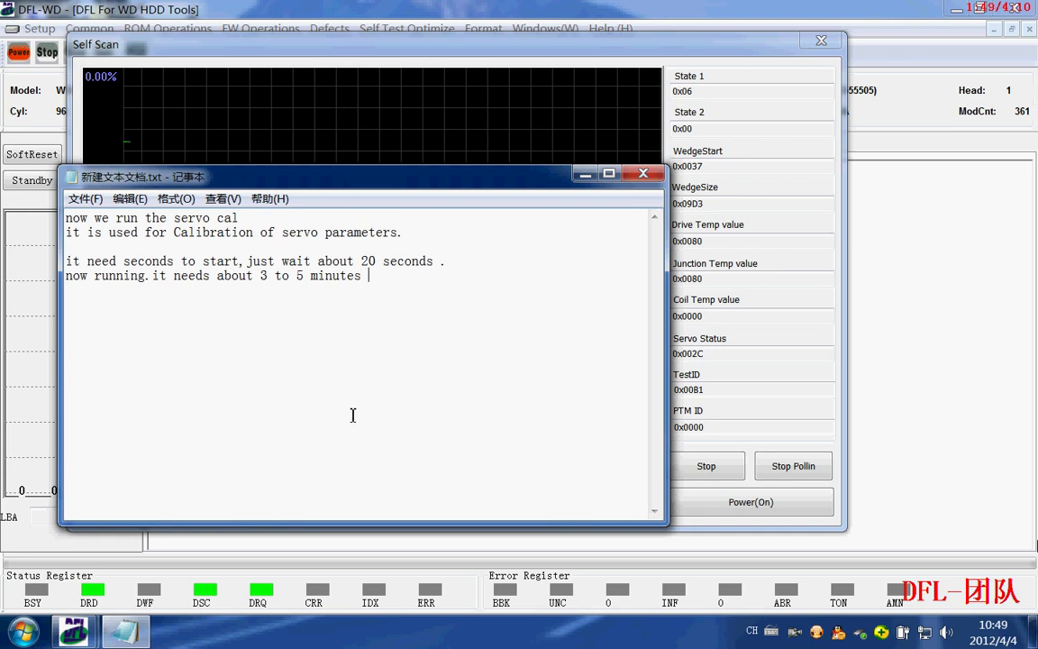
text(.)
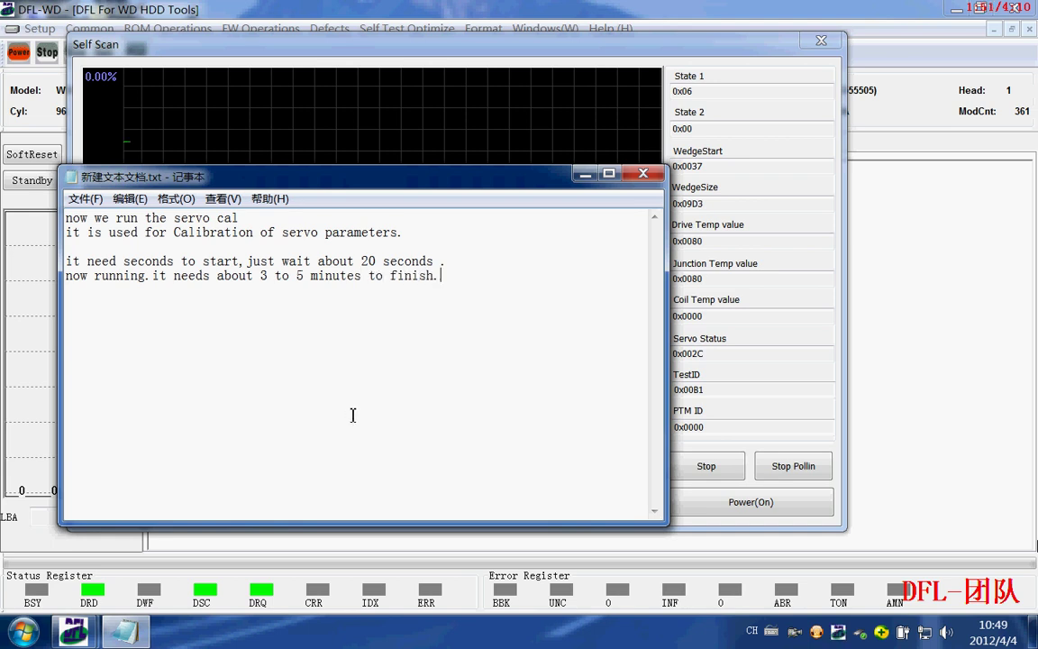
key(Return)
double_click(393, 275)
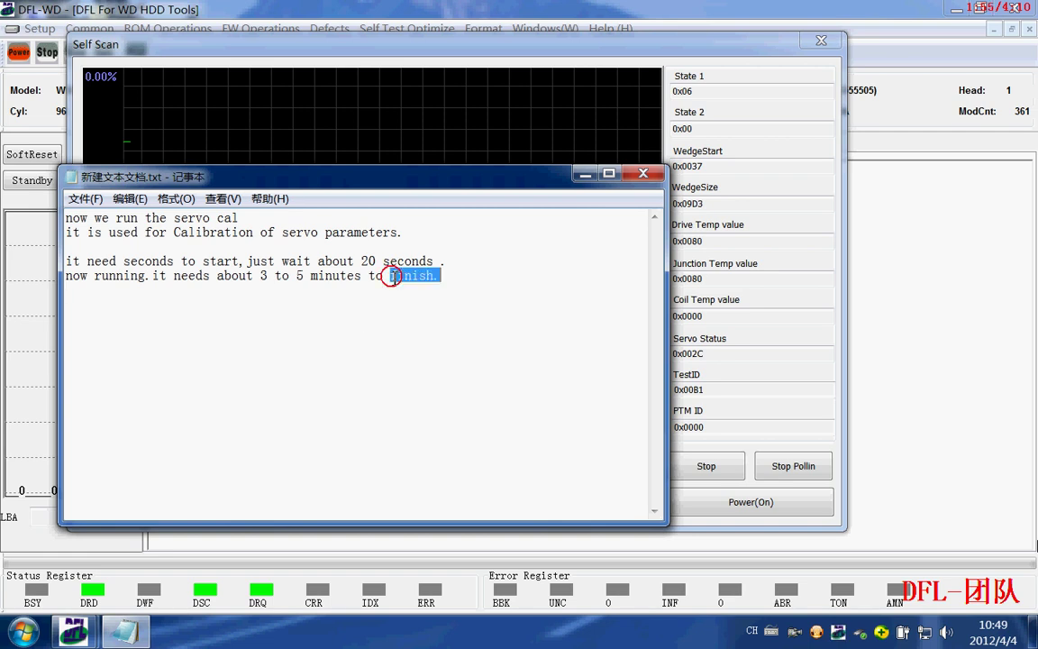
click(440, 274)
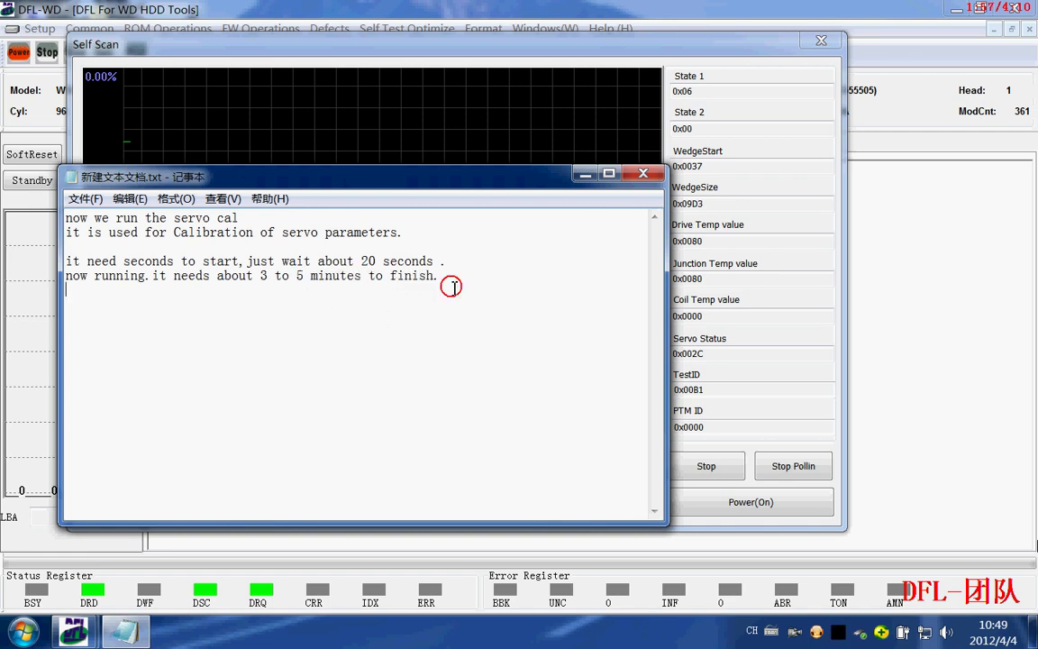
Return to DFL-WD's Self Scan window and examine the progress graph, temperature values, TestID and State 1 of the running calibration
click(543, 310)
click(523, 314)
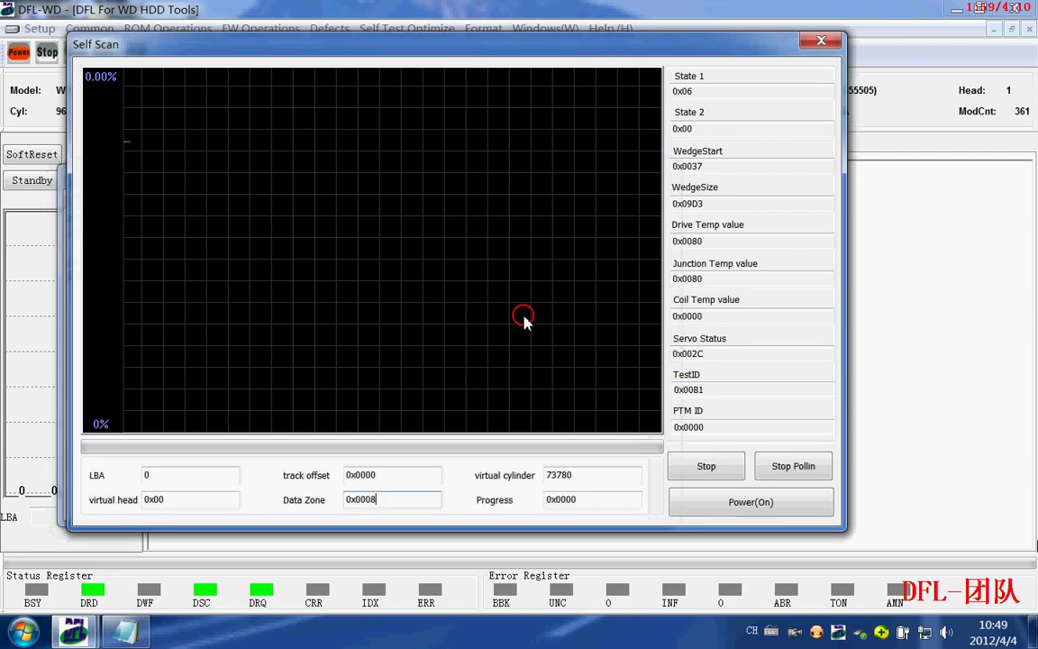
click(571, 306)
click(608, 261)
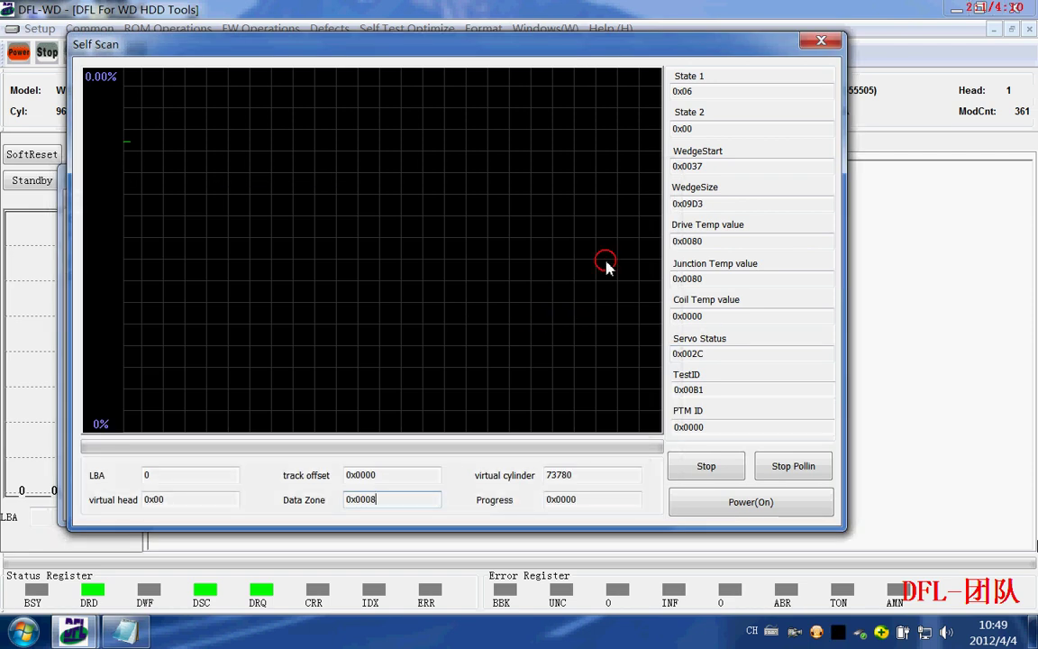
click(749, 222)
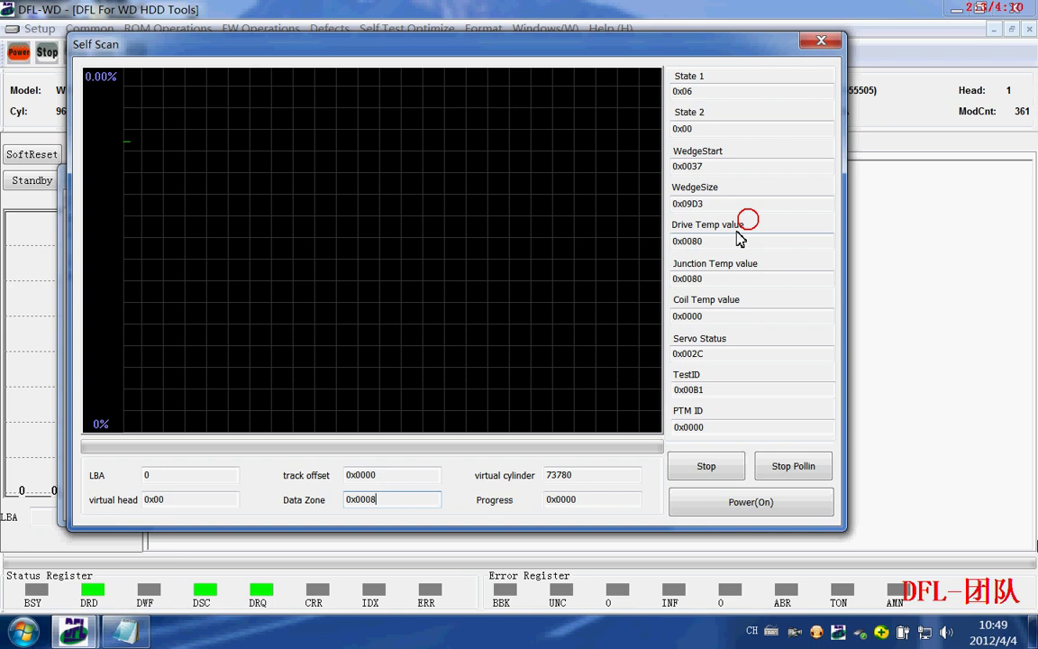
click(723, 317)
click(720, 389)
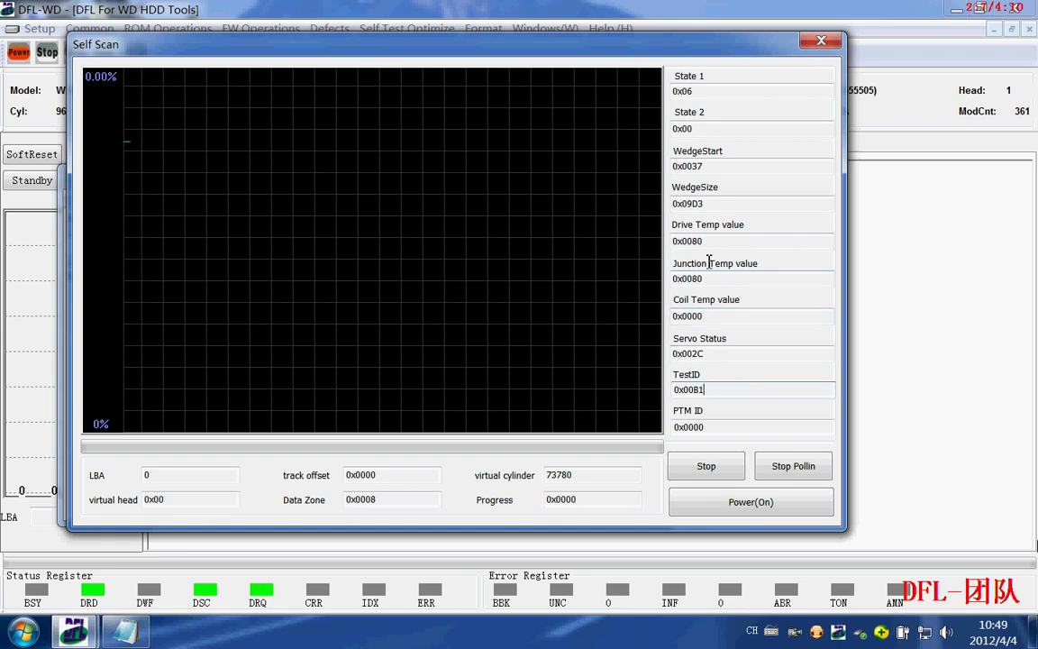
drag(695, 90, 681, 91)
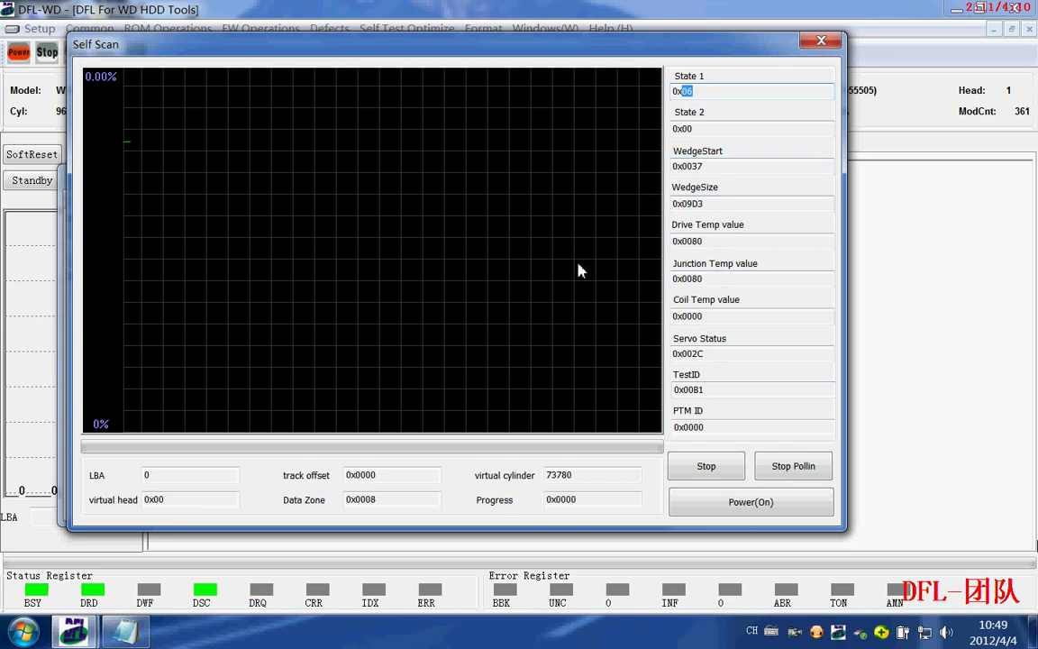
click(709, 94)
double_click(709, 94)
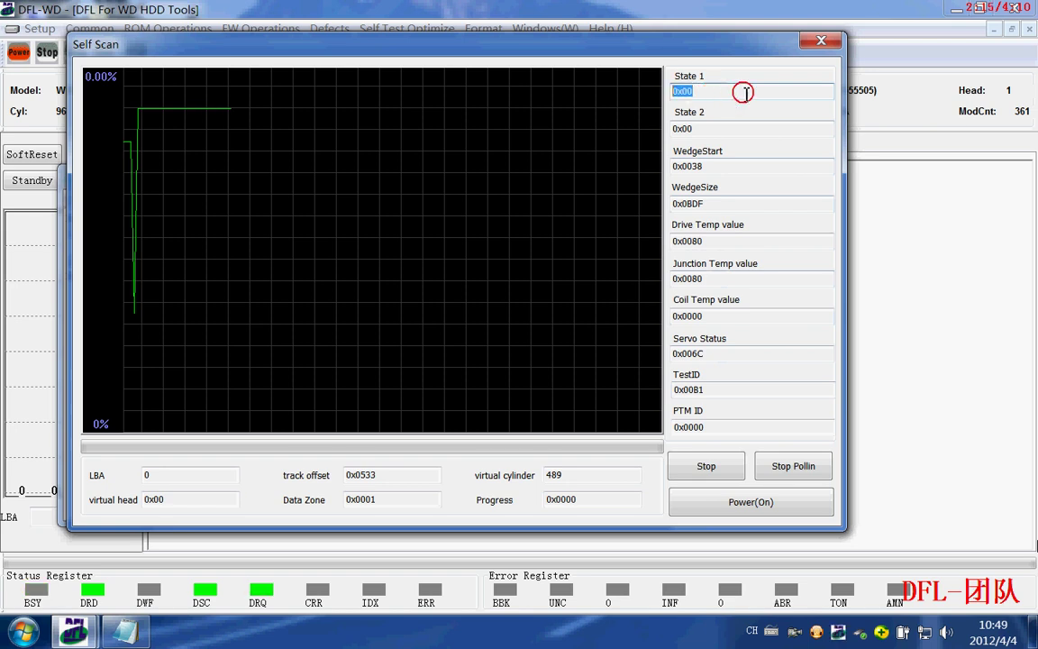
right_click(677, 91)
click(716, 142)
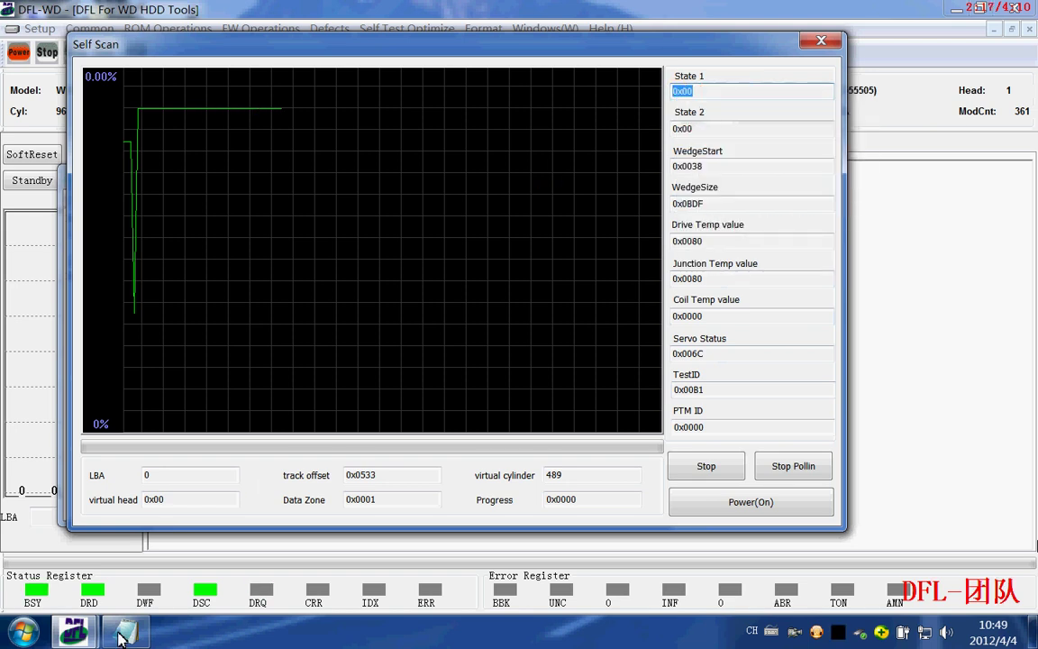
Switch to Notepad and add the line "when state 1 is 0x00,finished." below the running-time note
click(125, 631)
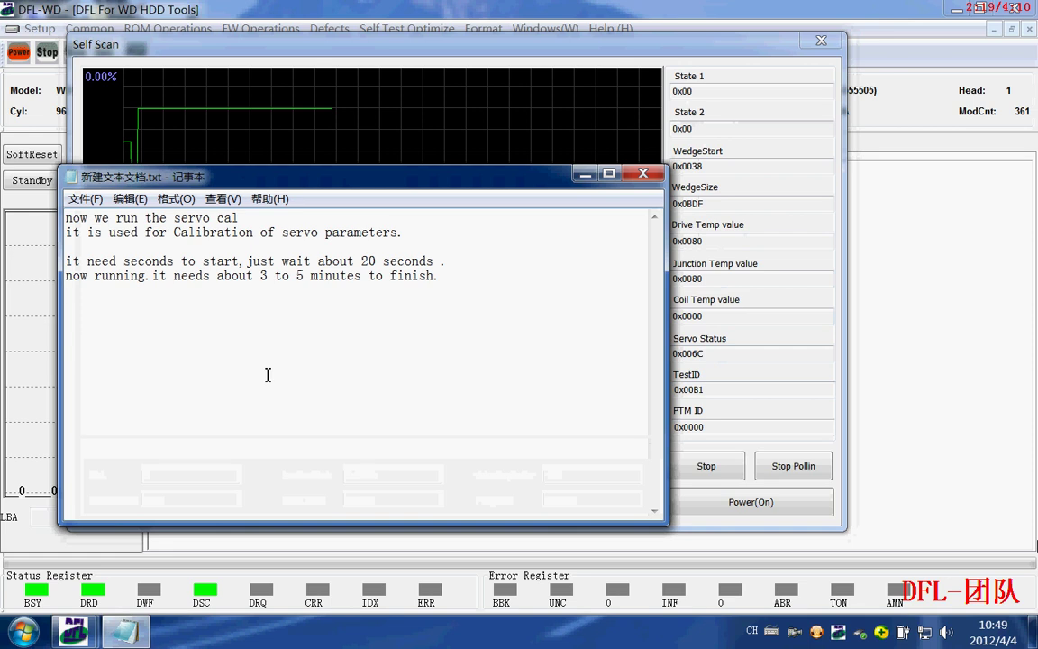
key(Return)
text(when stat)
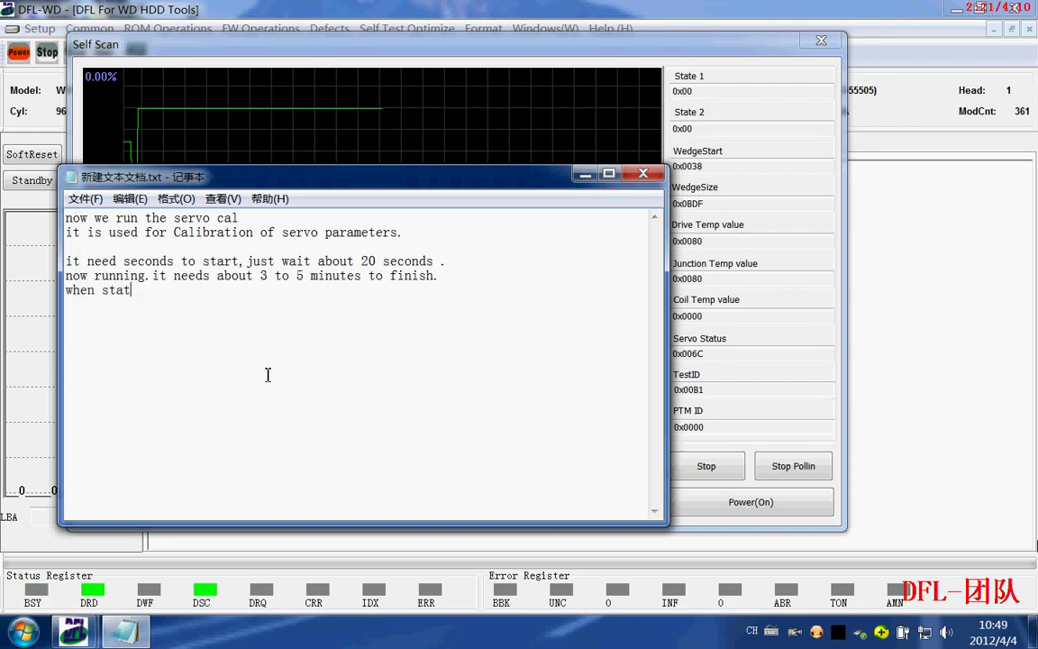
text(e 1 is 0x00)
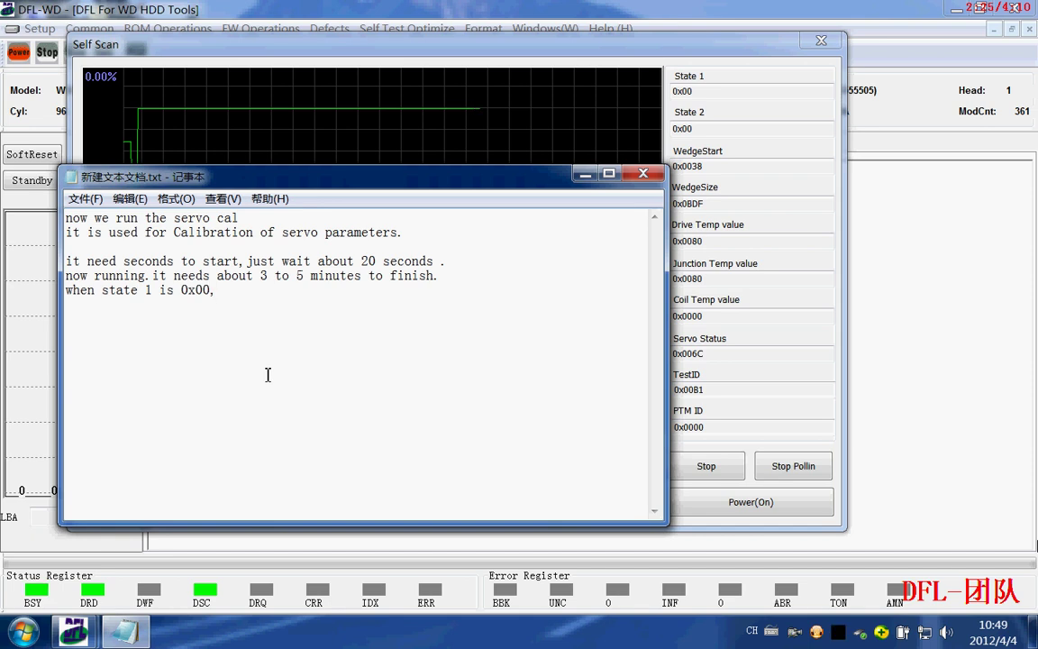
text(,finished.)
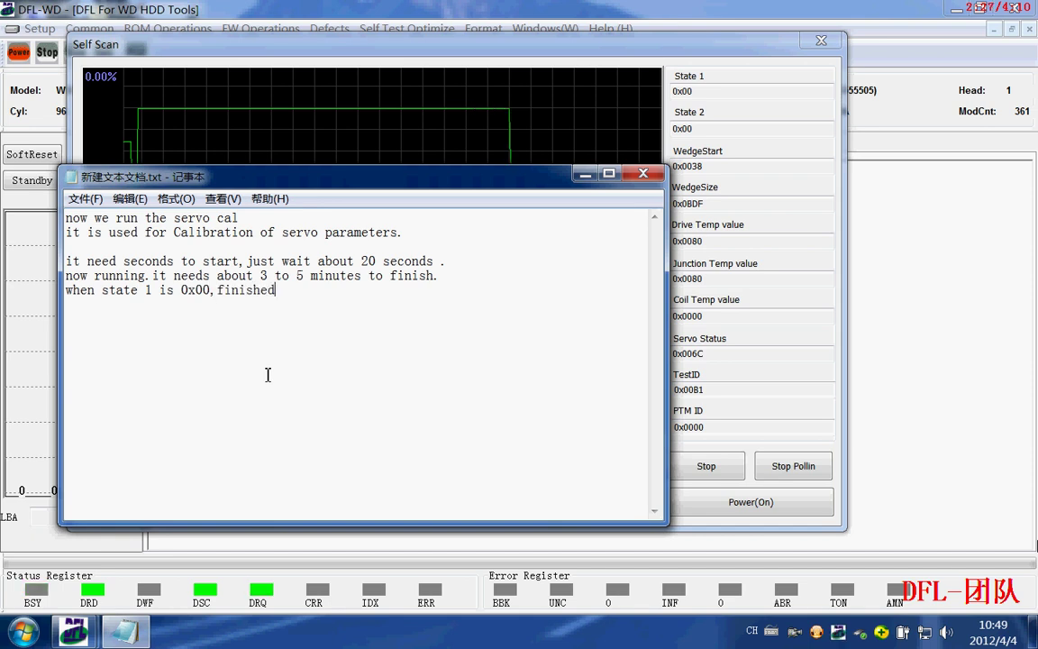
click(336, 398)
Return to DFL-WD's Self Scan window, stop the servo calibration and close the window
click(706, 389)
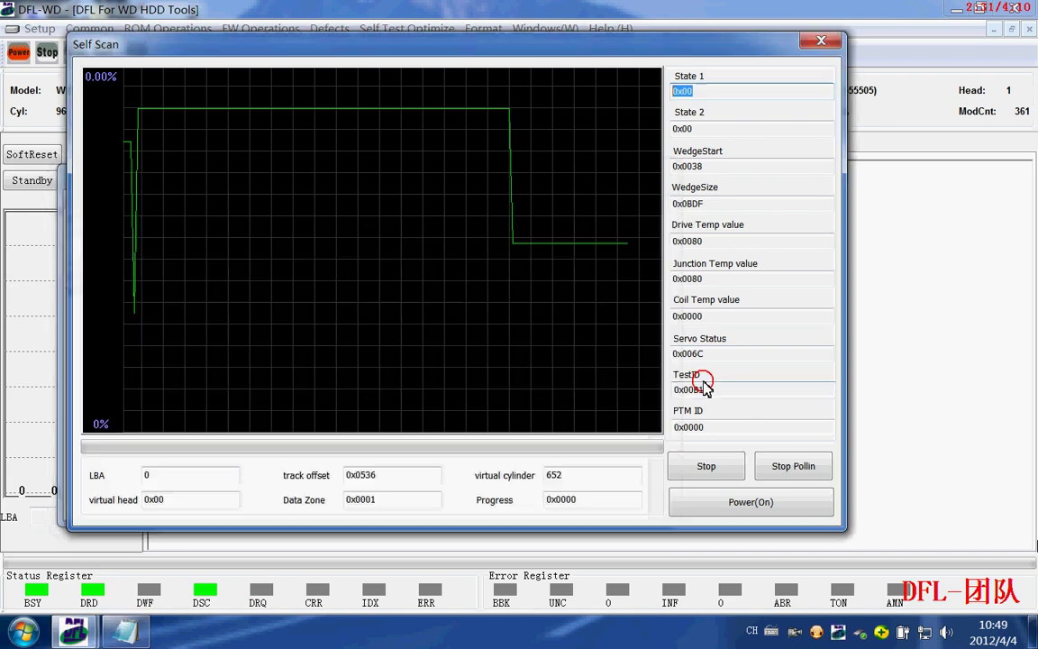
click(689, 465)
click(491, 355)
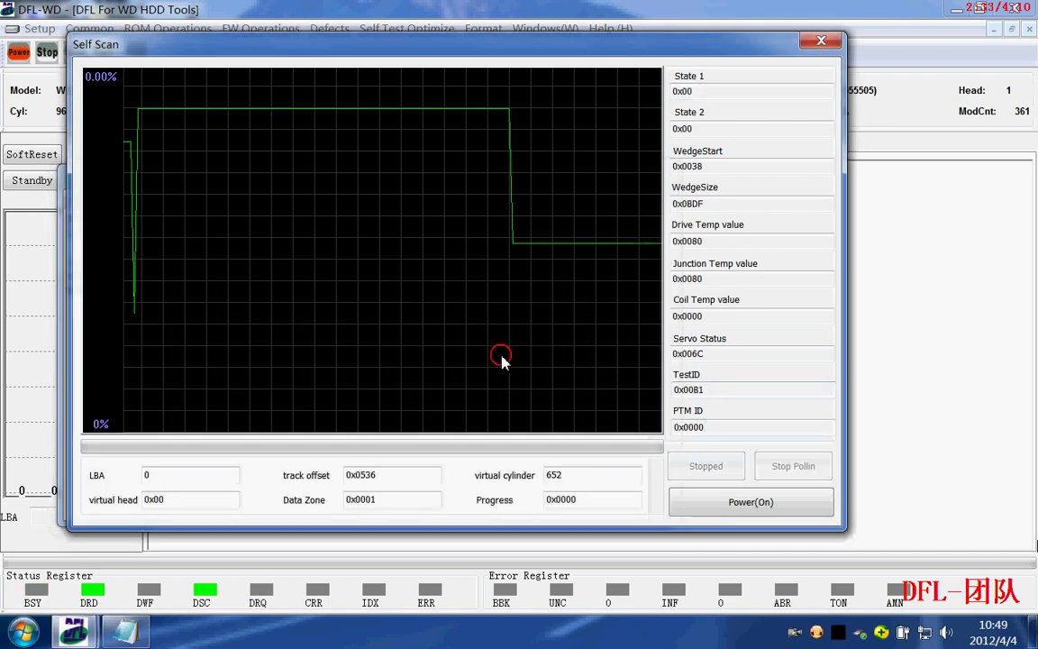
click(821, 42)
click(528, 127)
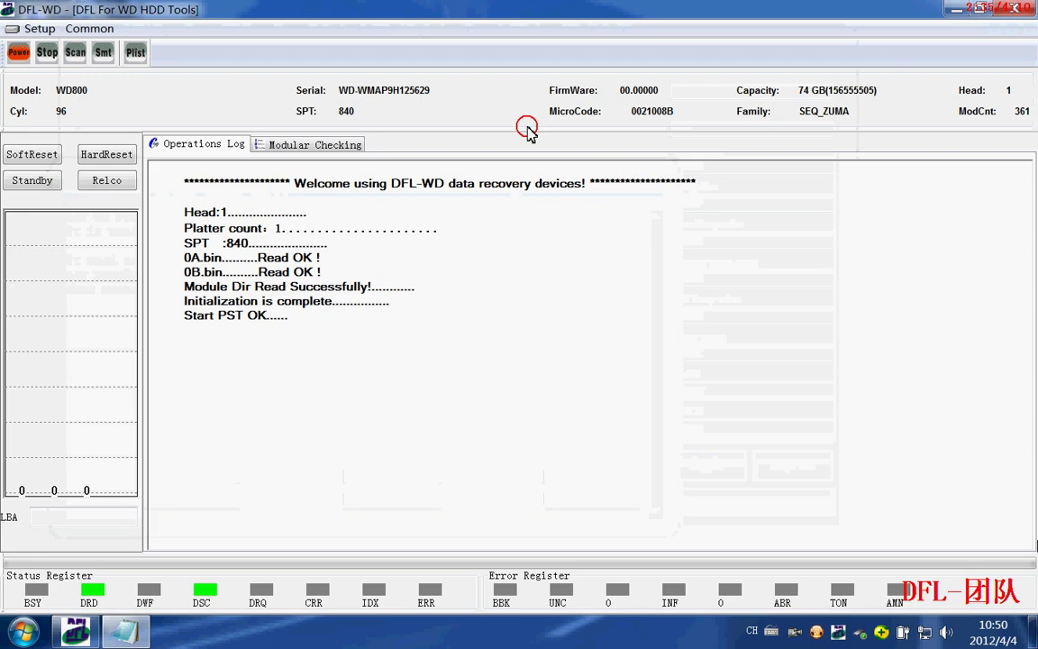
Power-cycle the drive by switching its power off and on again
click(227, 211)
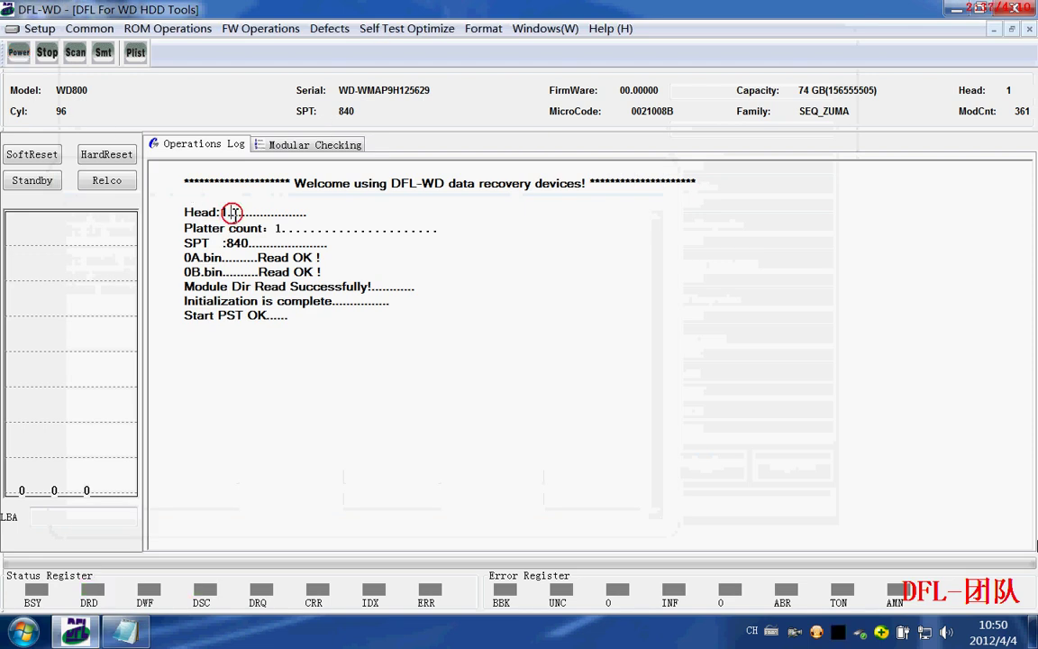
click(20, 56)
click(20, 56)
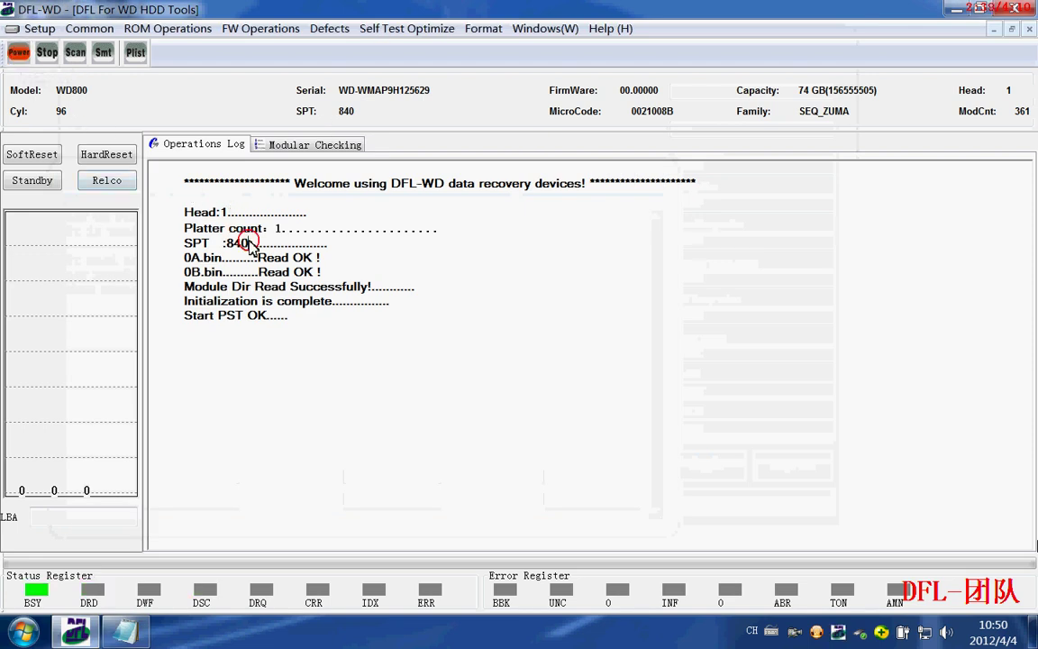
click(280, 243)
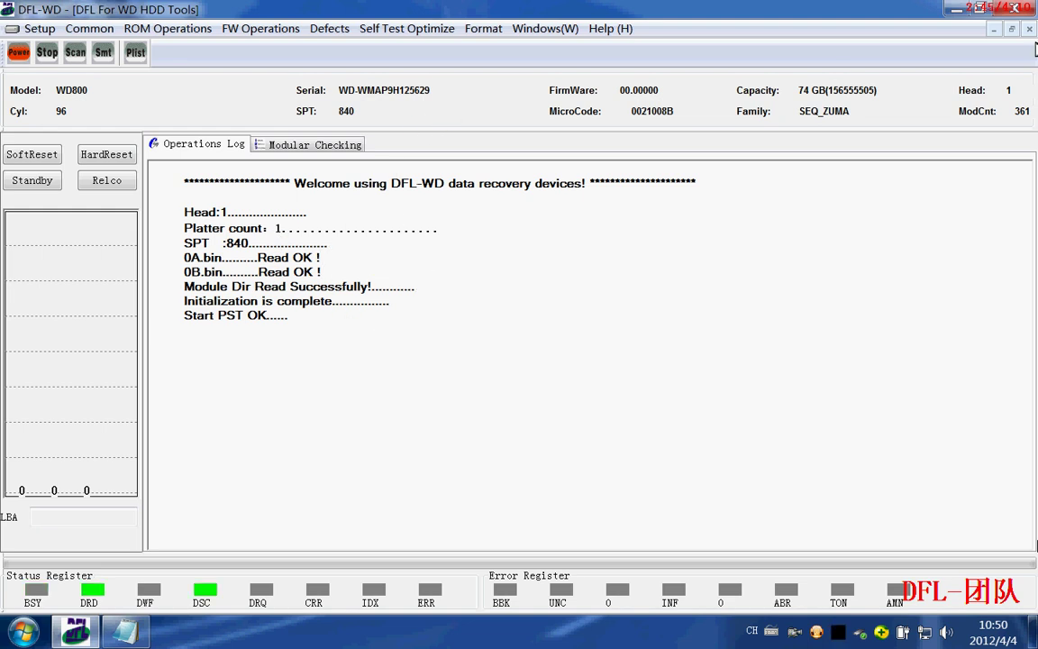
Initialize the drive in Normal mode as the WDC Marvall family, fetching its details automatically and accepting the parameters
click(36, 28)
click(46, 47)
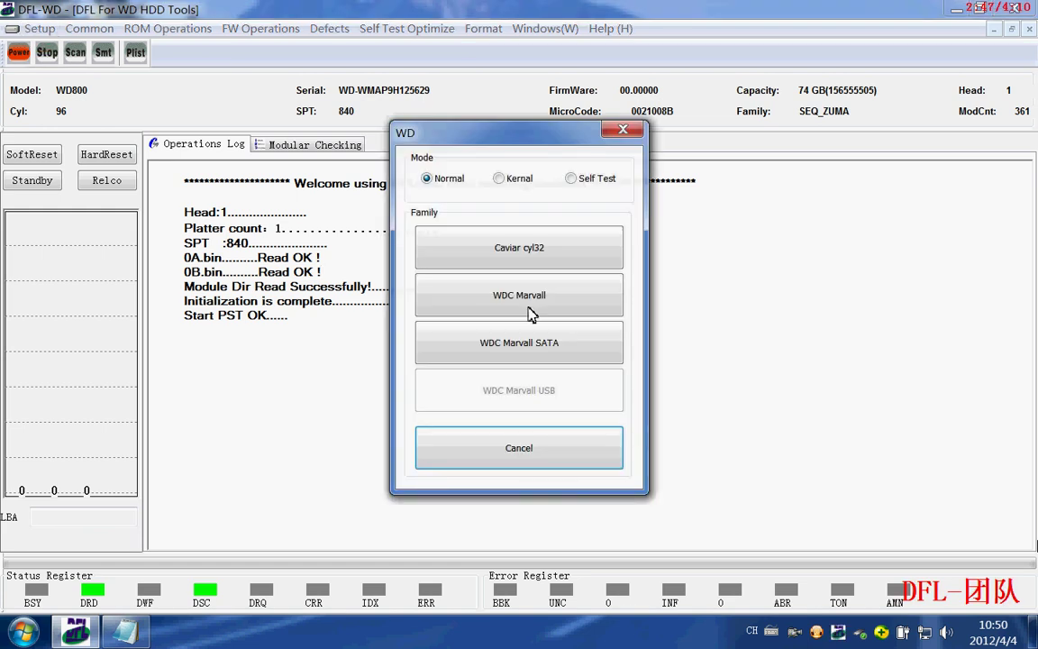
click(523, 302)
click(606, 539)
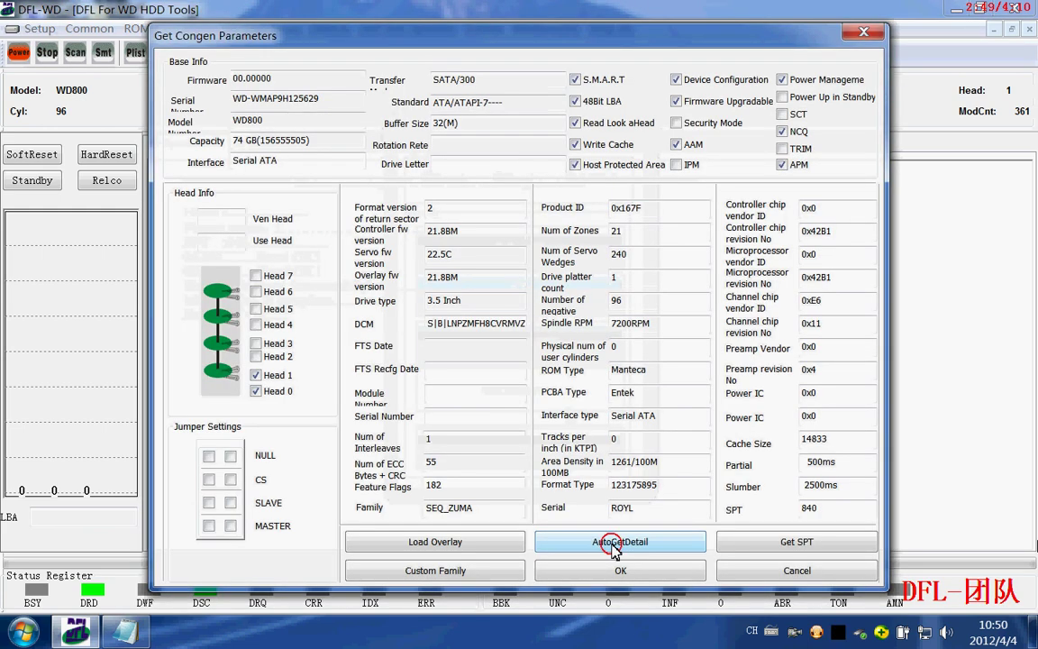
click(605, 570)
Clear all entries from the Operations Log
right_click(309, 281)
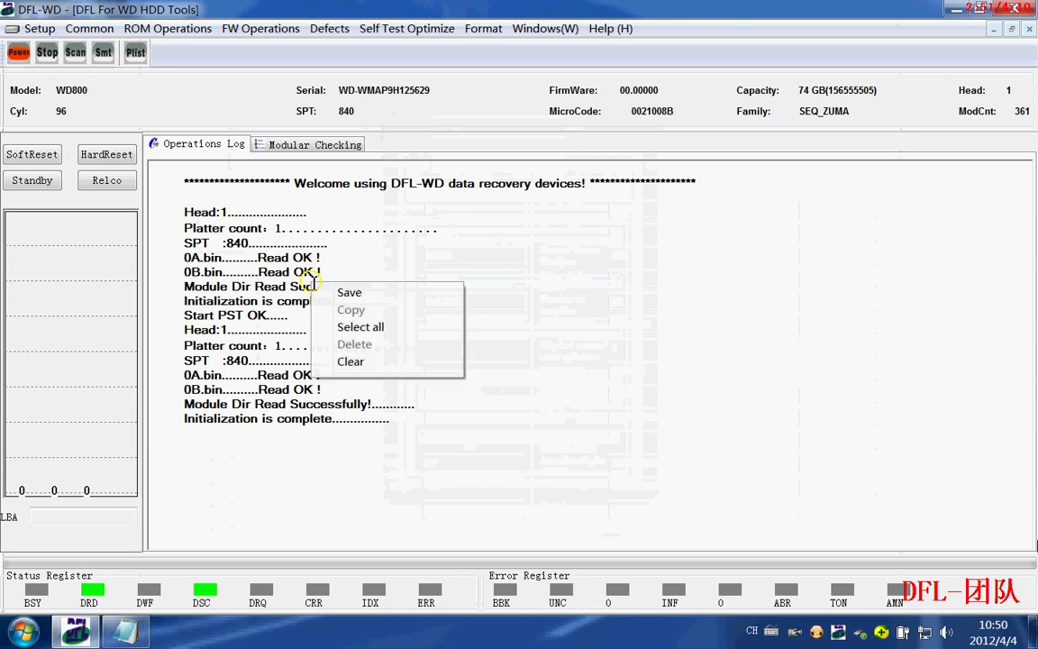
click(368, 361)
click(498, 354)
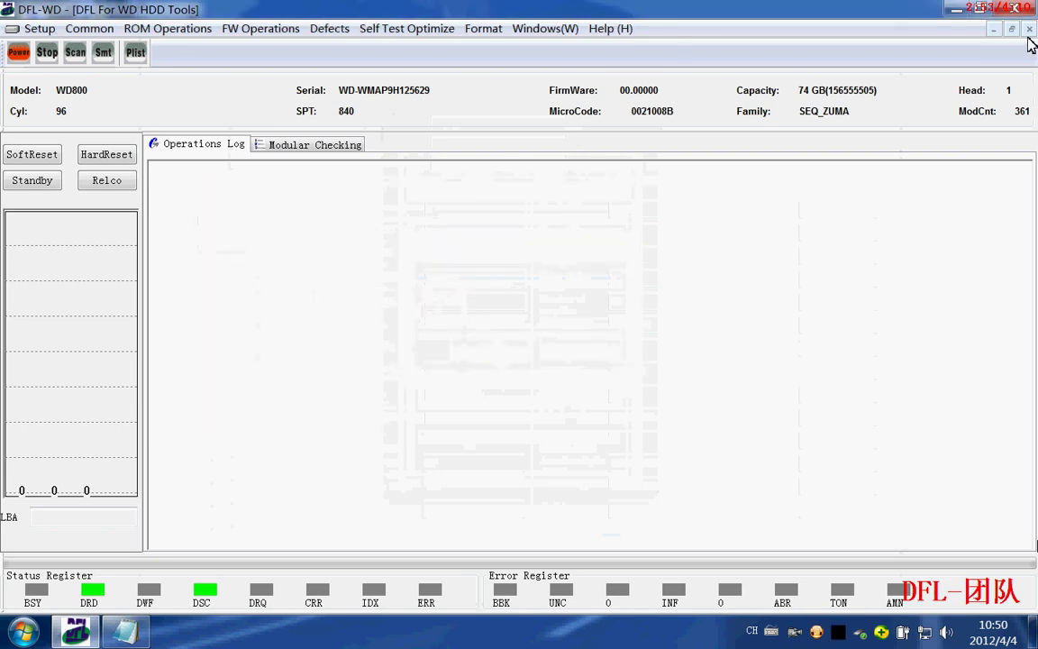
Close the current drive session and initialize a fresh one in Normal mode as WDC Marvall with automatically fetched details
click(1028, 29)
click(125, 49)
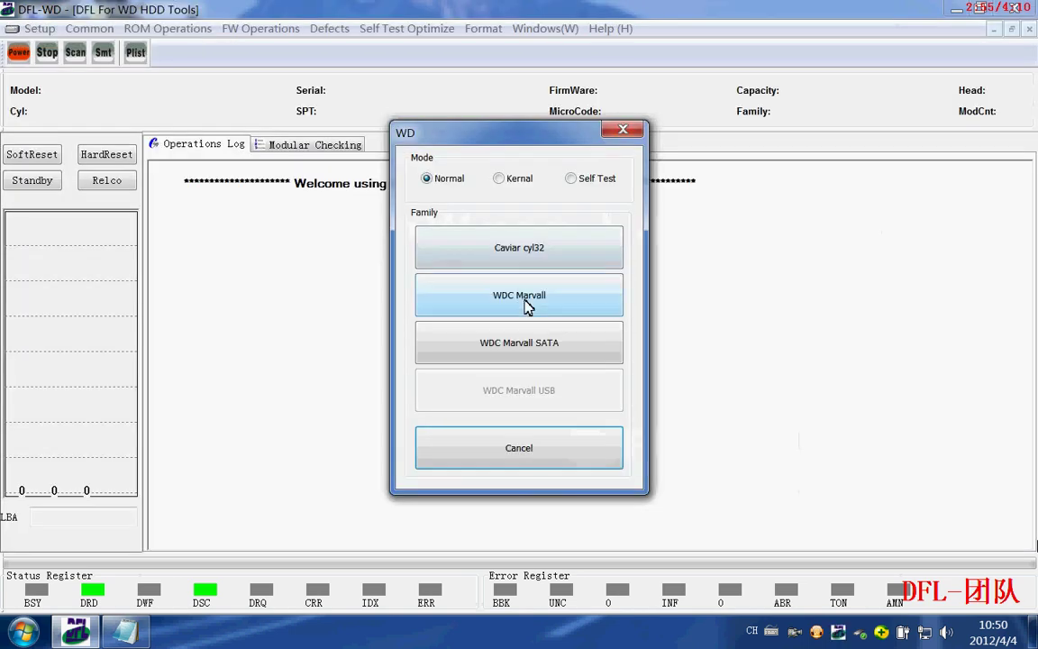
click(525, 303)
click(594, 540)
click(622, 570)
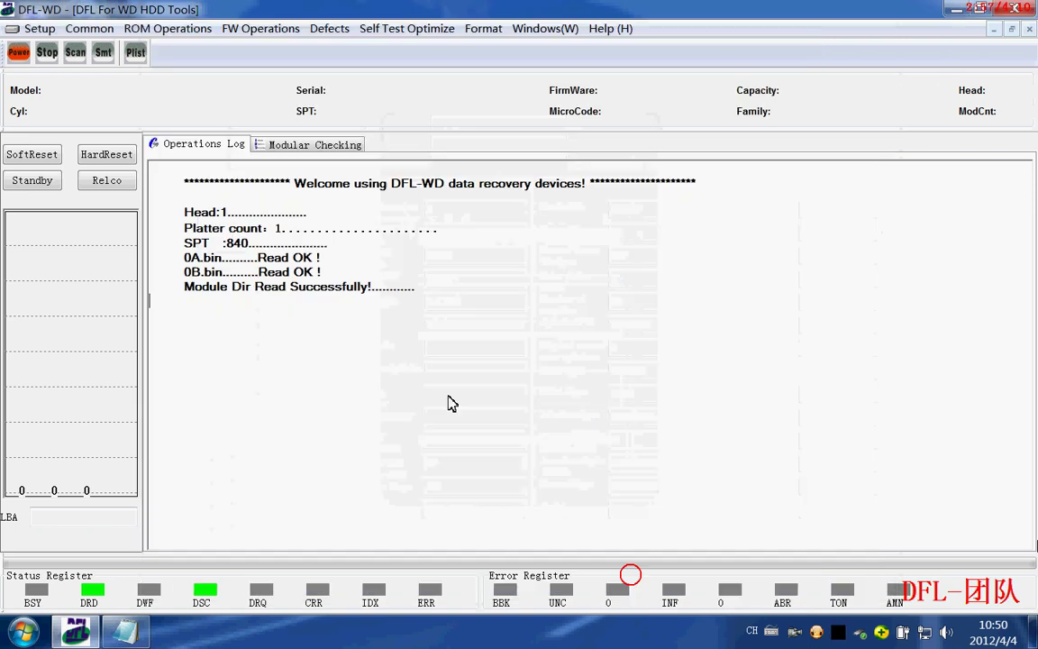
click(318, 104)
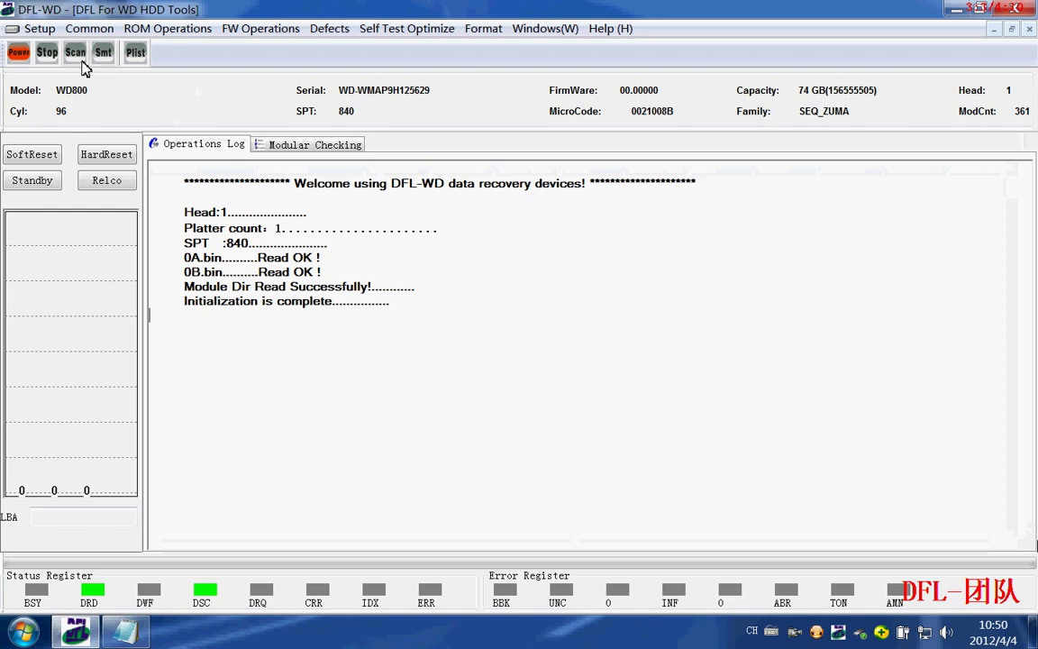
Run a defect detection scan of the drive from LBA 0 to 156555505 and stop it after the first blocks
click(75, 52)
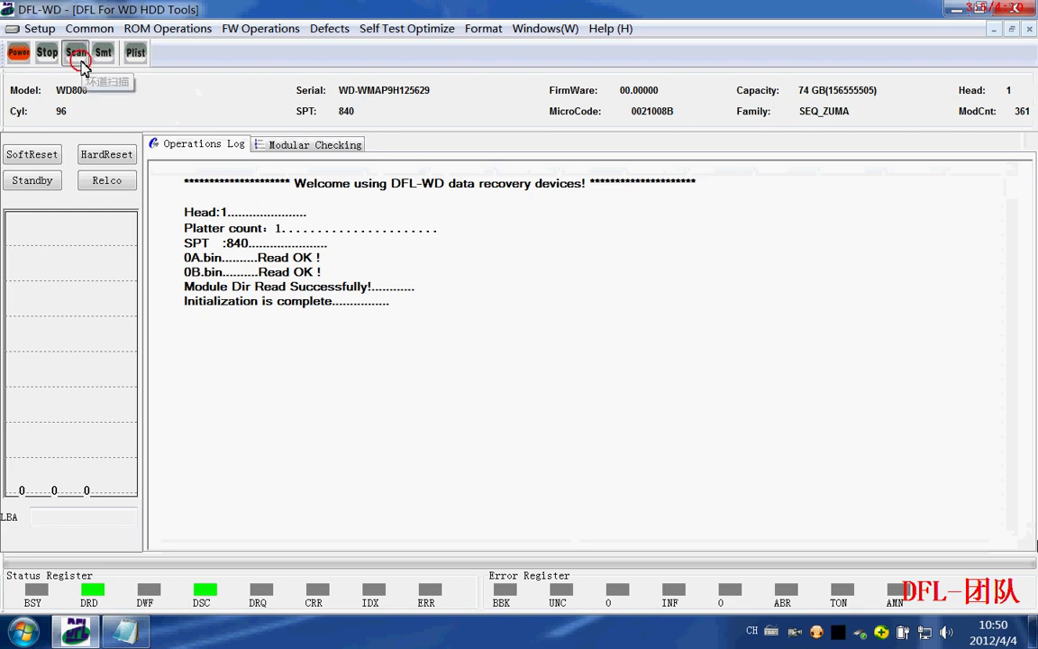
right_click(266, 175)
click(321, 212)
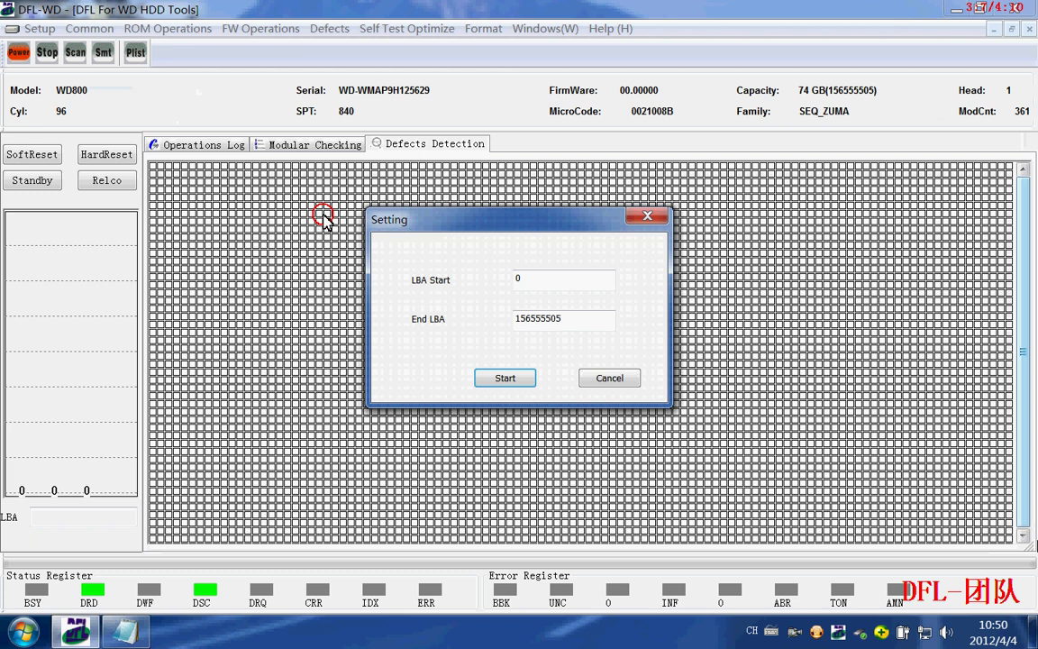
click(526, 378)
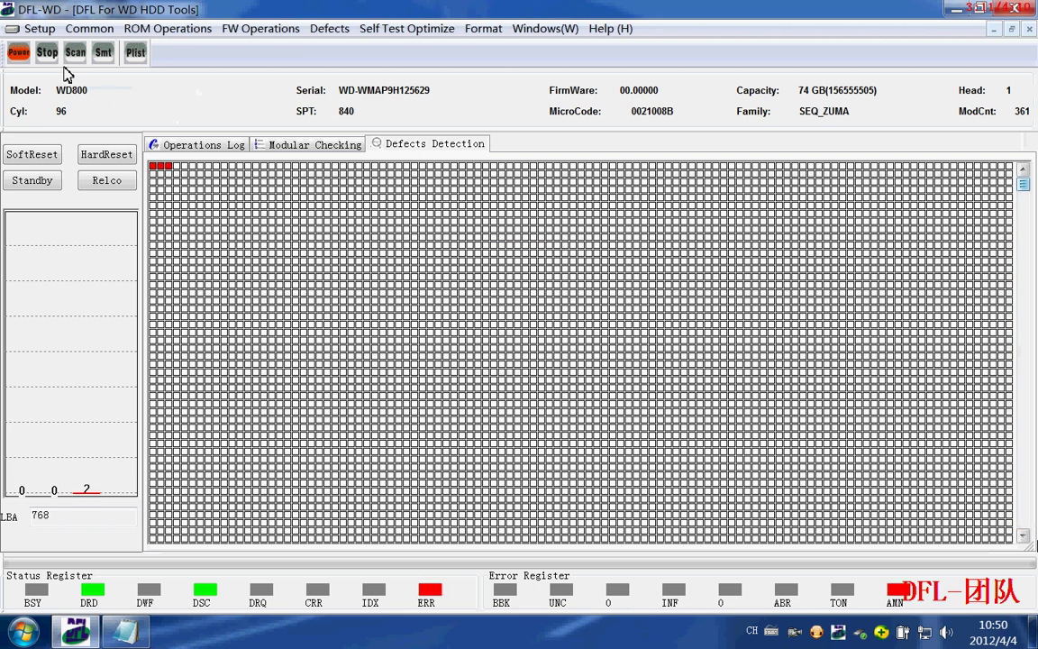
click(44, 56)
Soft-reset the drive with the Operations Log shown, and start a format without G-list and P-list
click(185, 145)
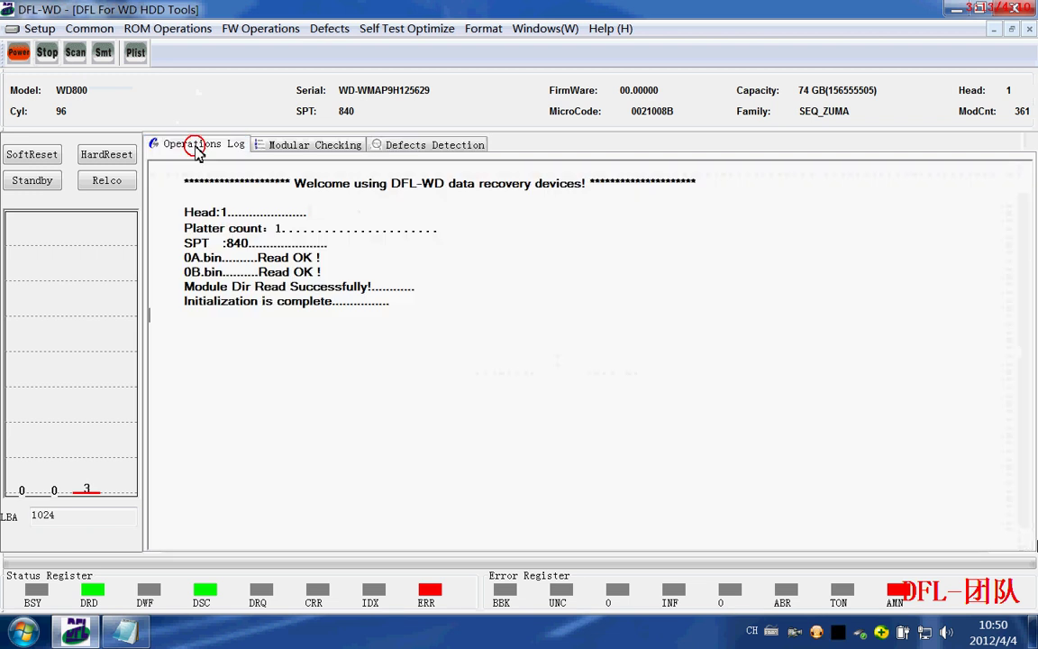
click(31, 154)
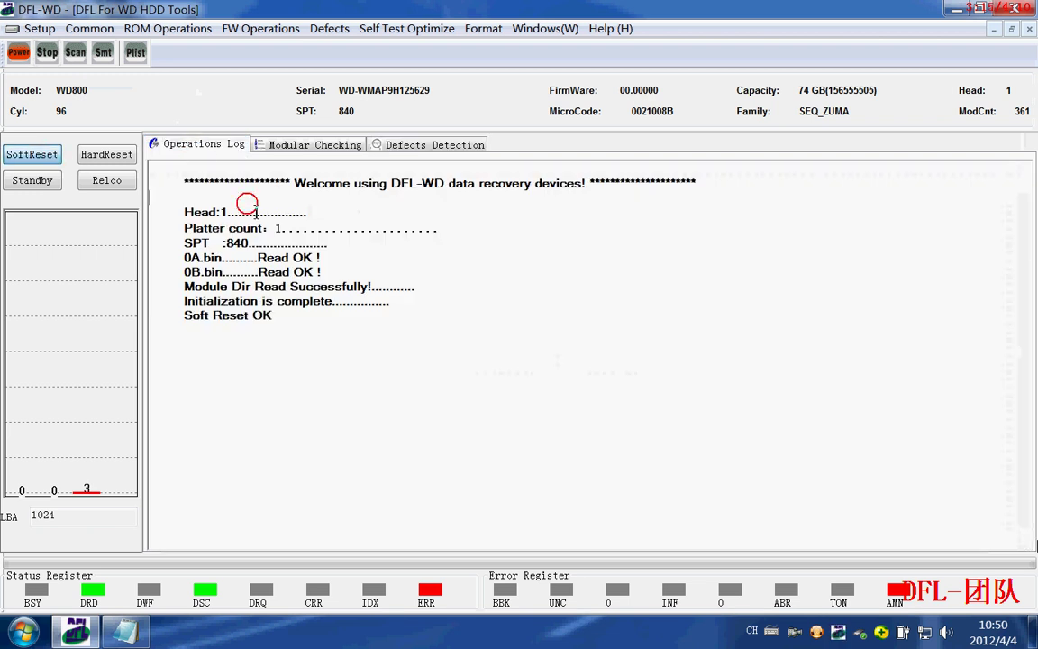
click(480, 28)
click(494, 100)
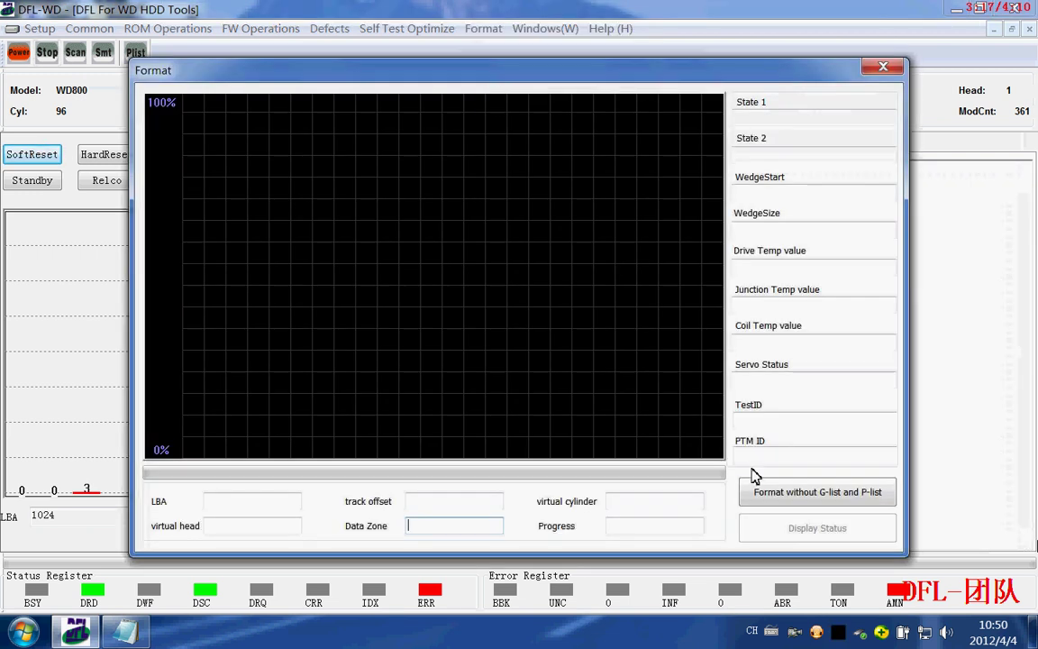
click(772, 498)
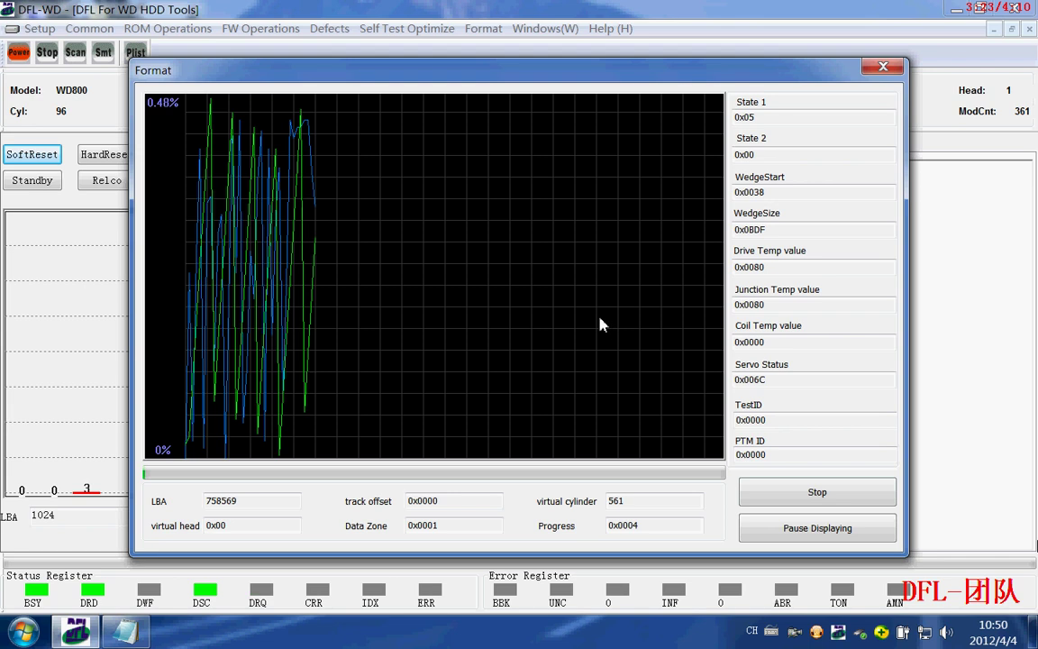
Stop the running format and close the Format window
click(789, 503)
click(486, 366)
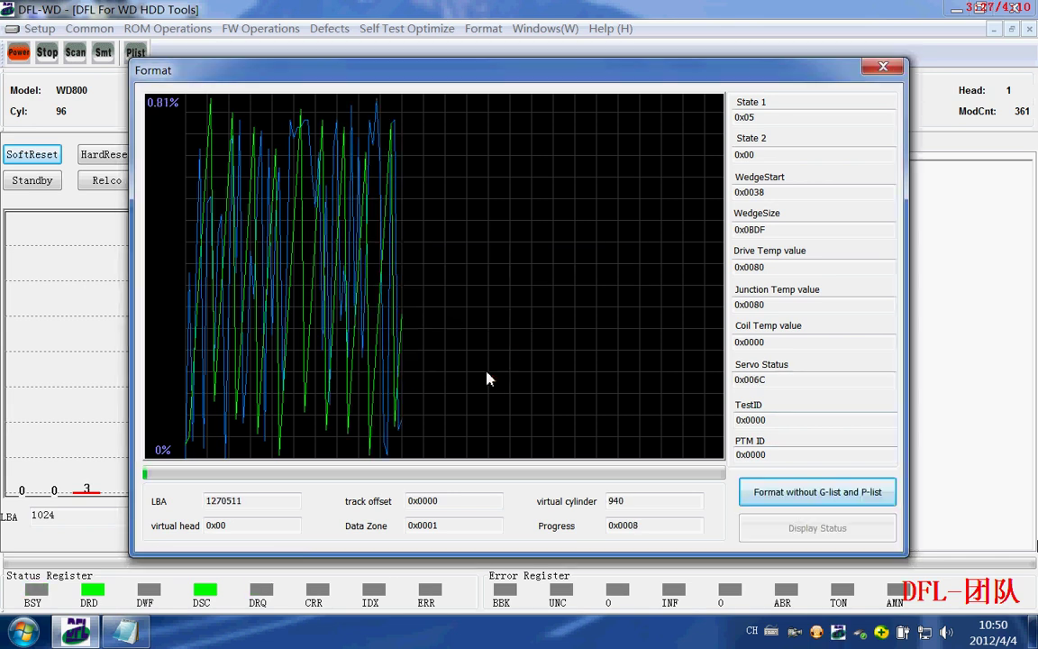
click(883, 66)
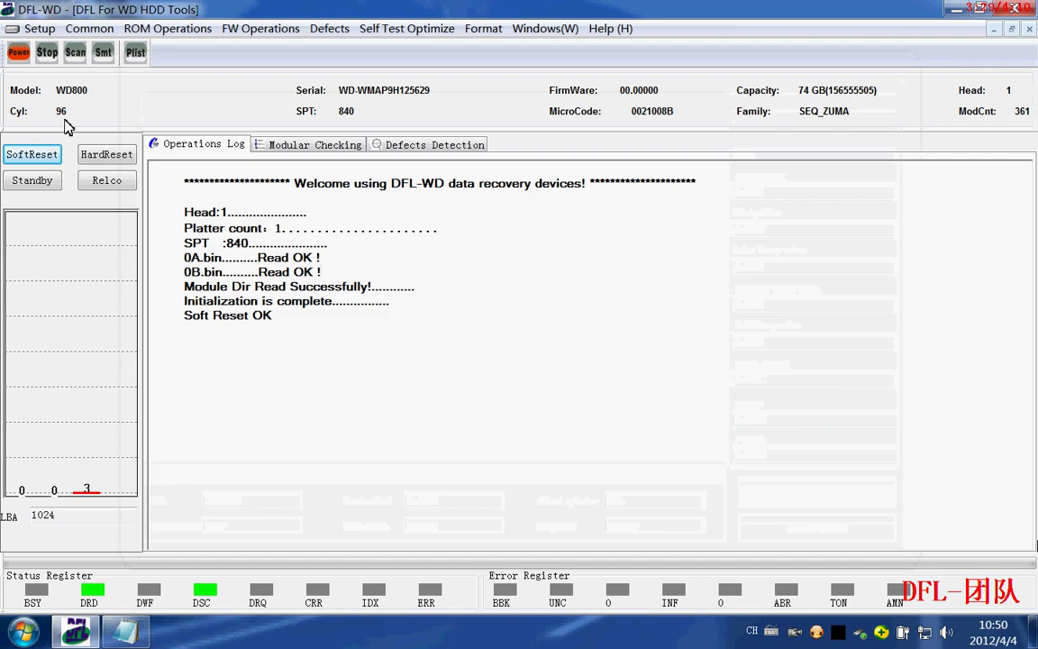
Soft-reset the drive and start another defect detection scan with the start LBA set to 0
click(32, 155)
click(75, 52)
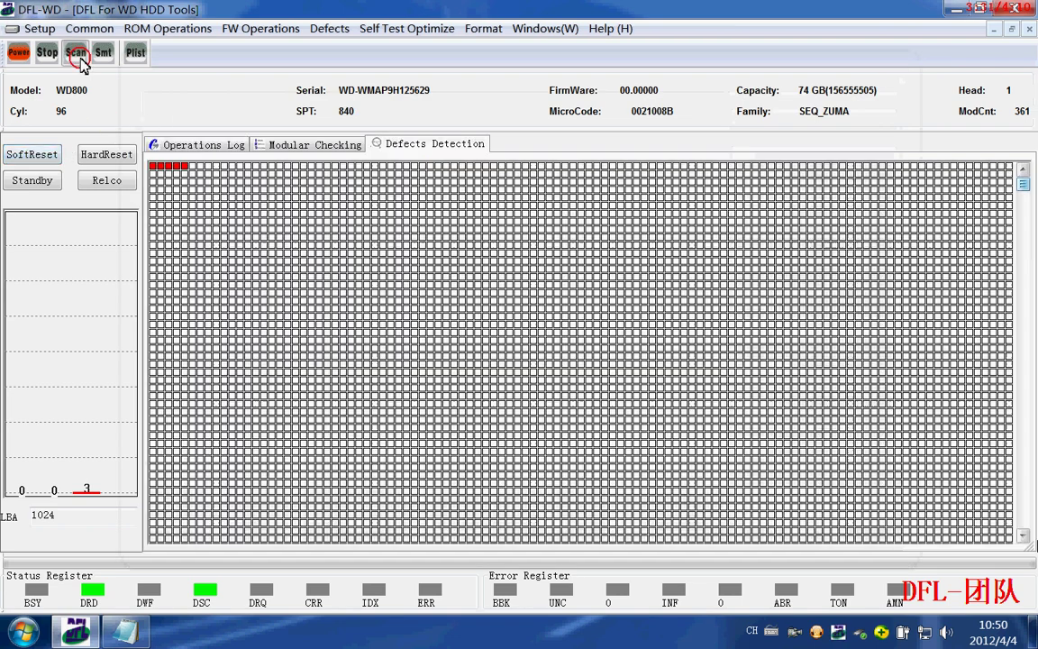
right_click(283, 215)
click(298, 220)
double_click(523, 280)
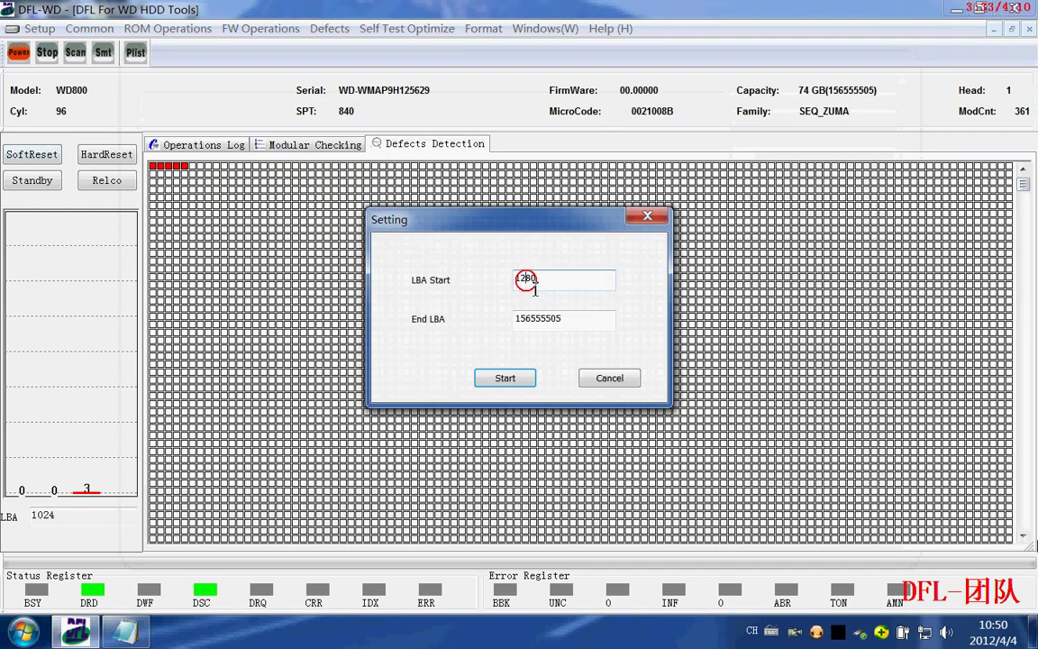
text(0)
key(Return)
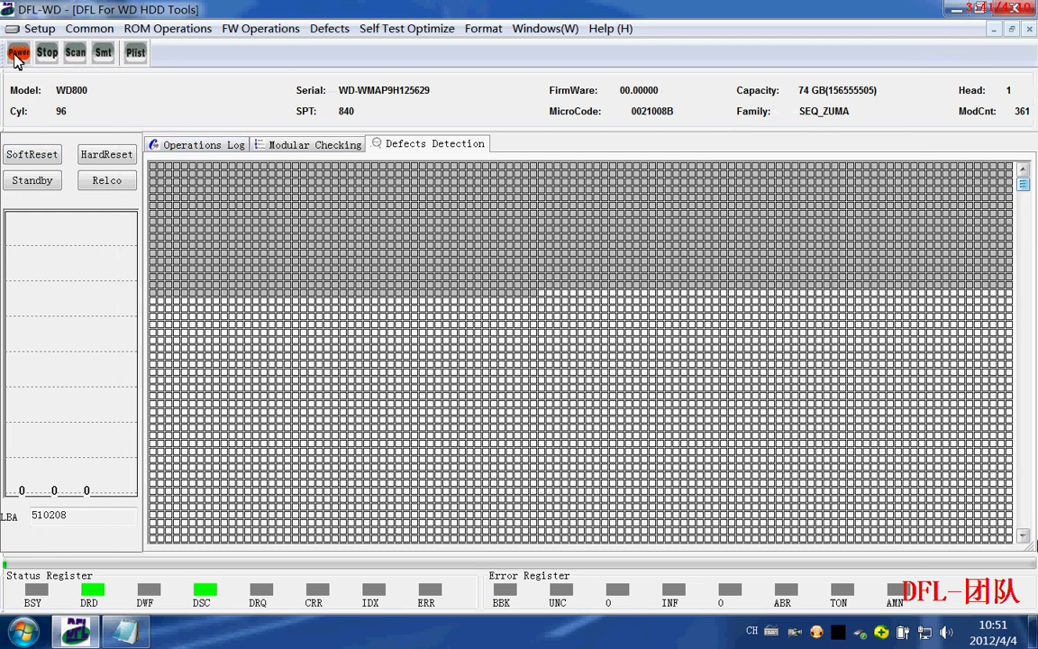
click(18, 52)
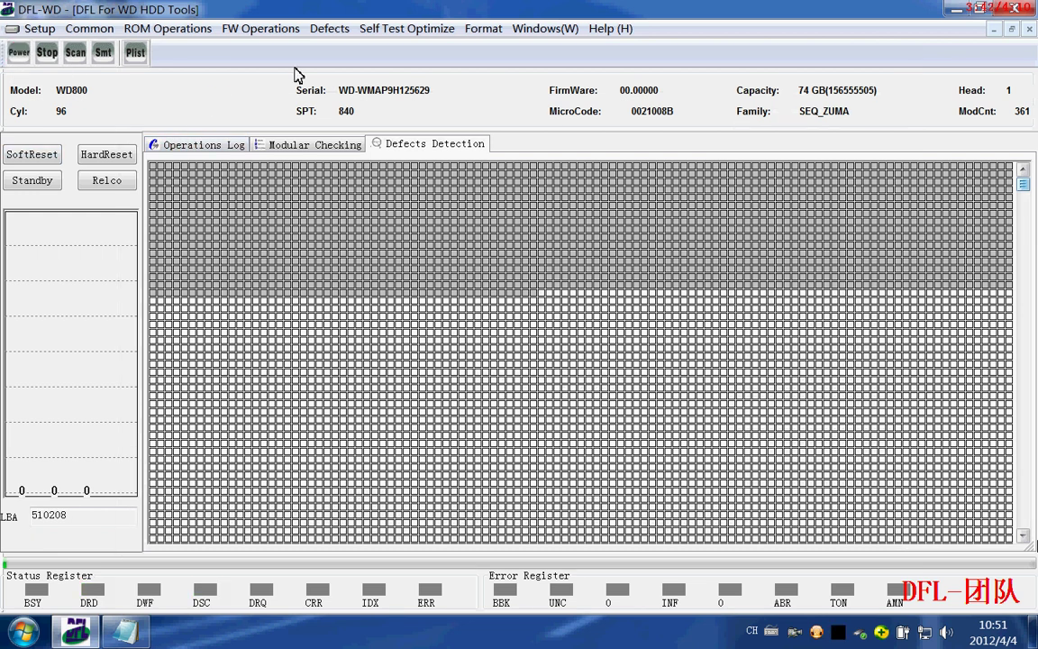
click(126, 631)
drag(361, 176, 434, 170)
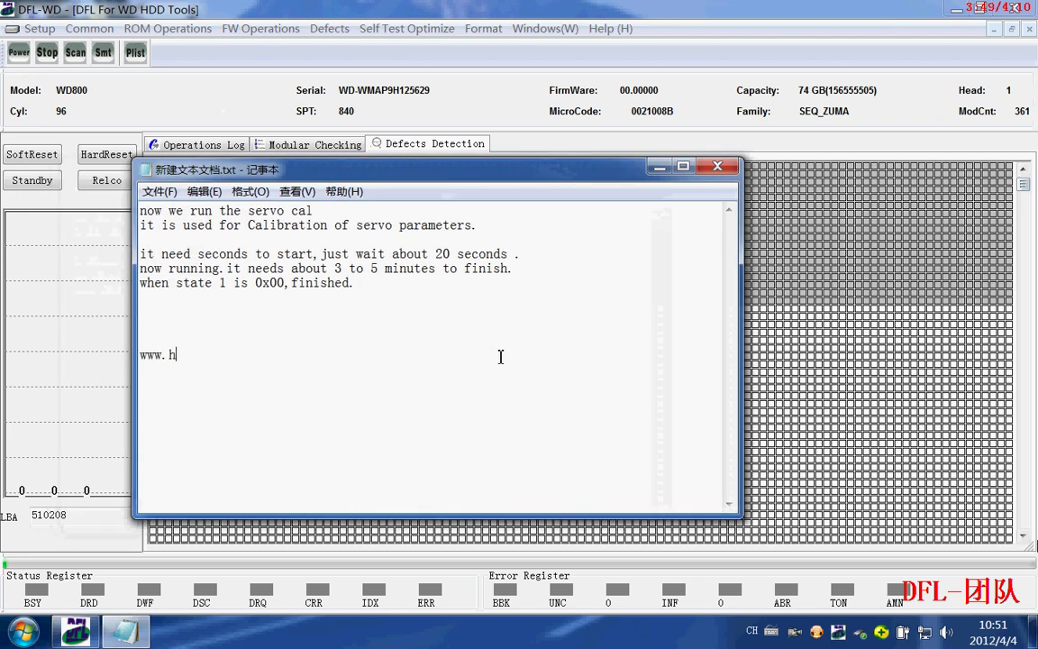
text(ddtools.net )
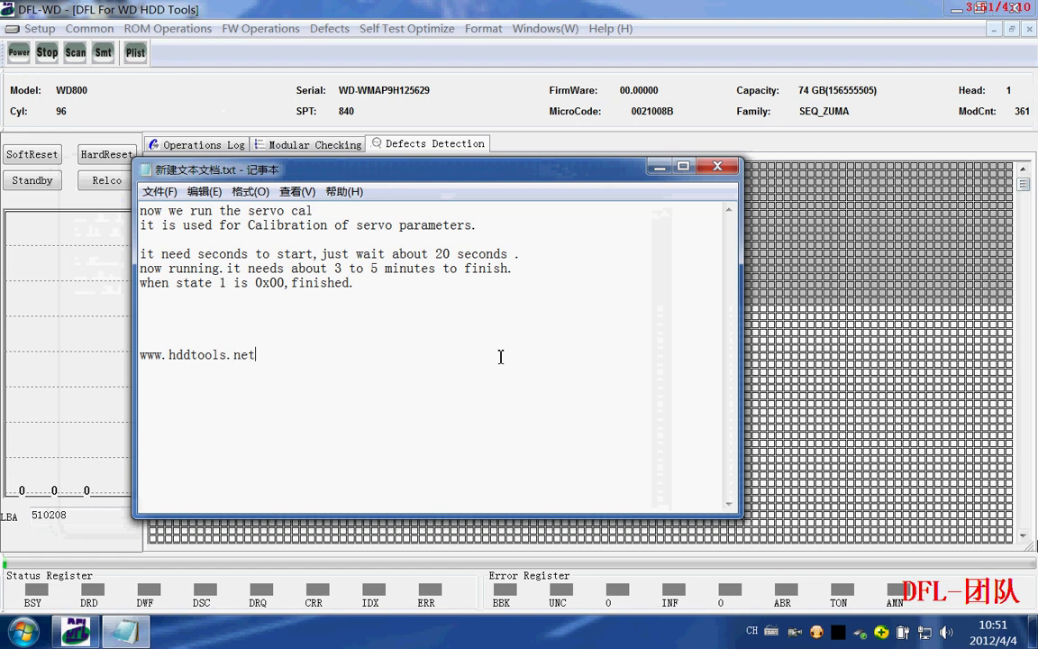
text(0x00)
key(BackSpace)
key(BackSpace)
key(BackSpace)
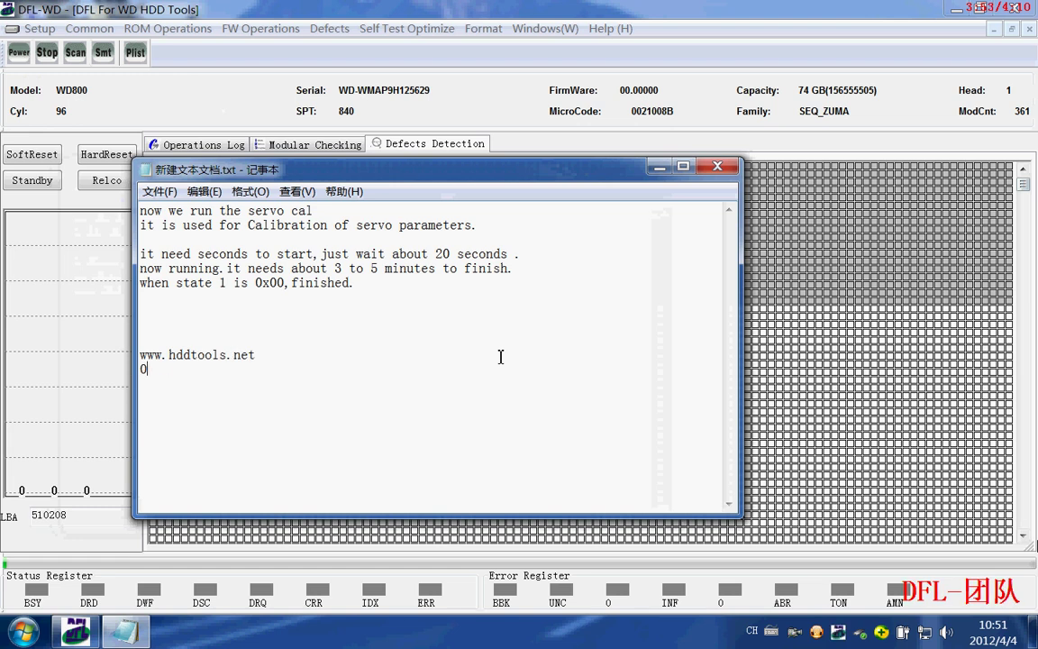
text(englis)
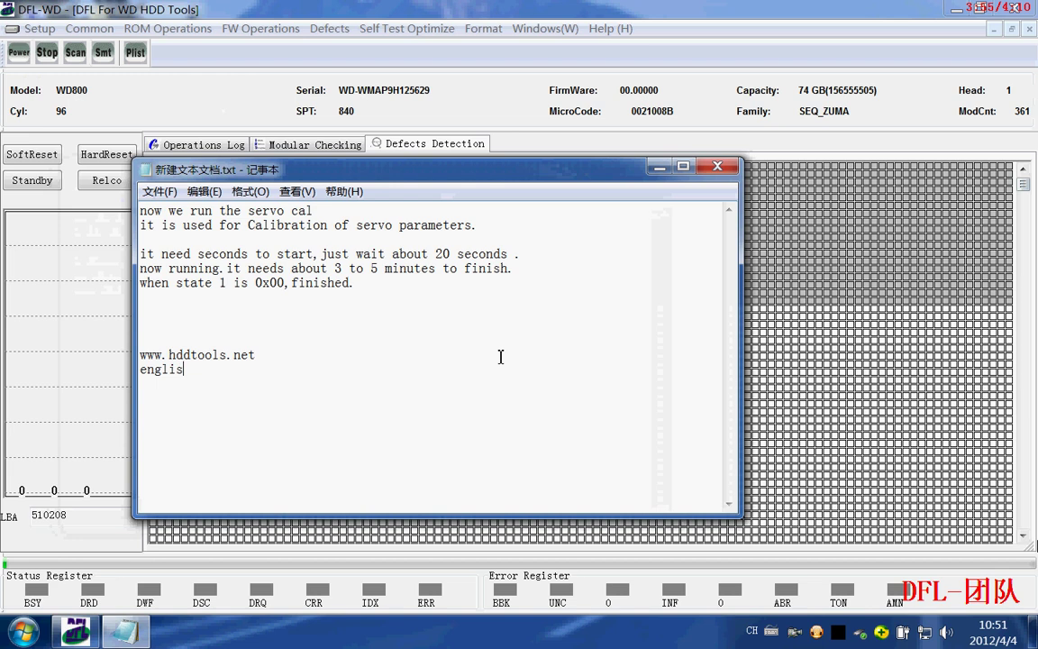
text(h site ww)
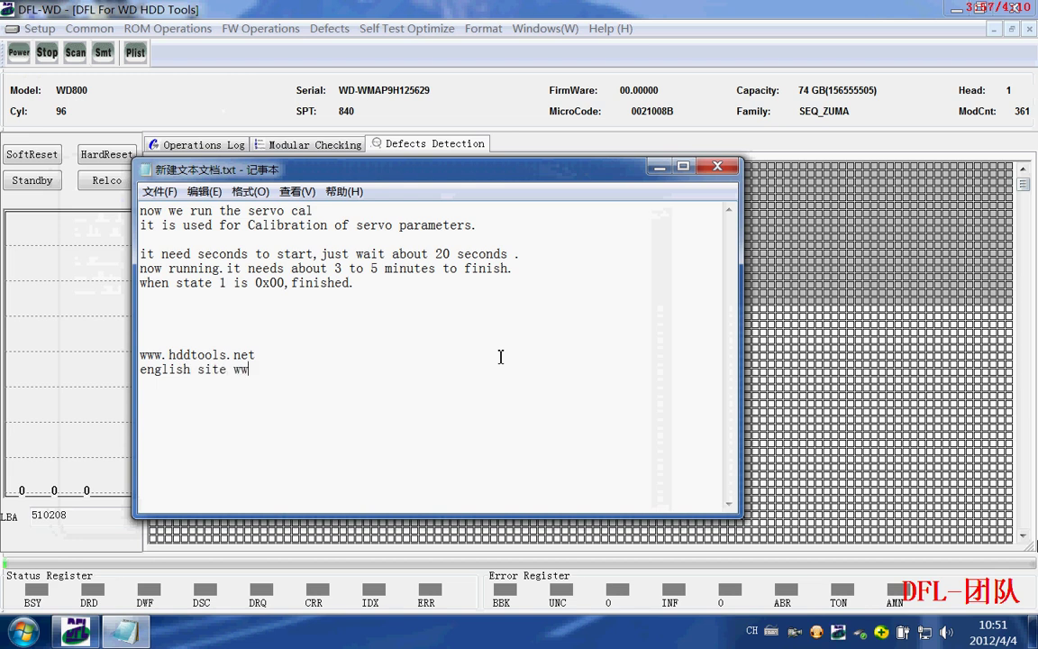
text(w.hddtoo)
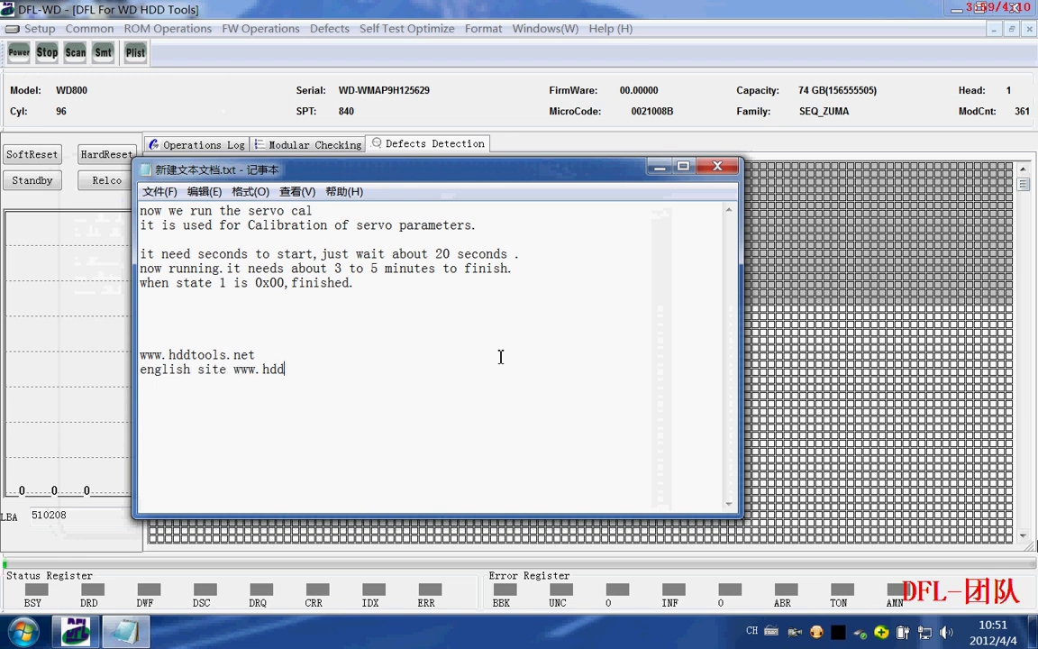
key(BackSpace)
key(BackSpace)
key(BackSpace)
text(wdrepair)
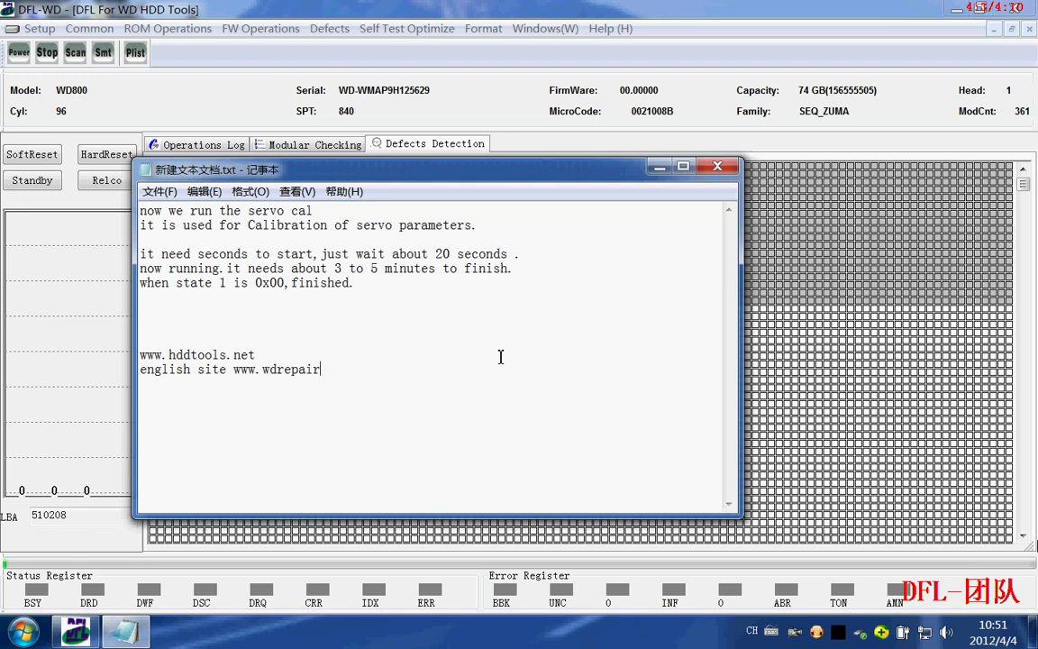
text(.com/wd)
click(472, 348)
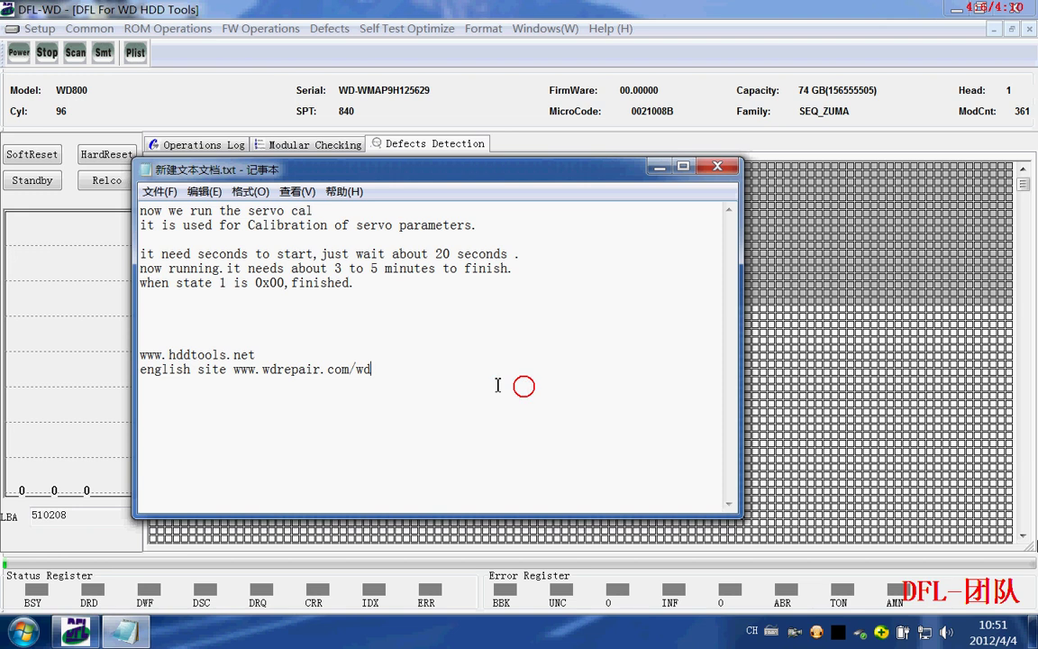
double_click(338, 370)
click(374, 371)
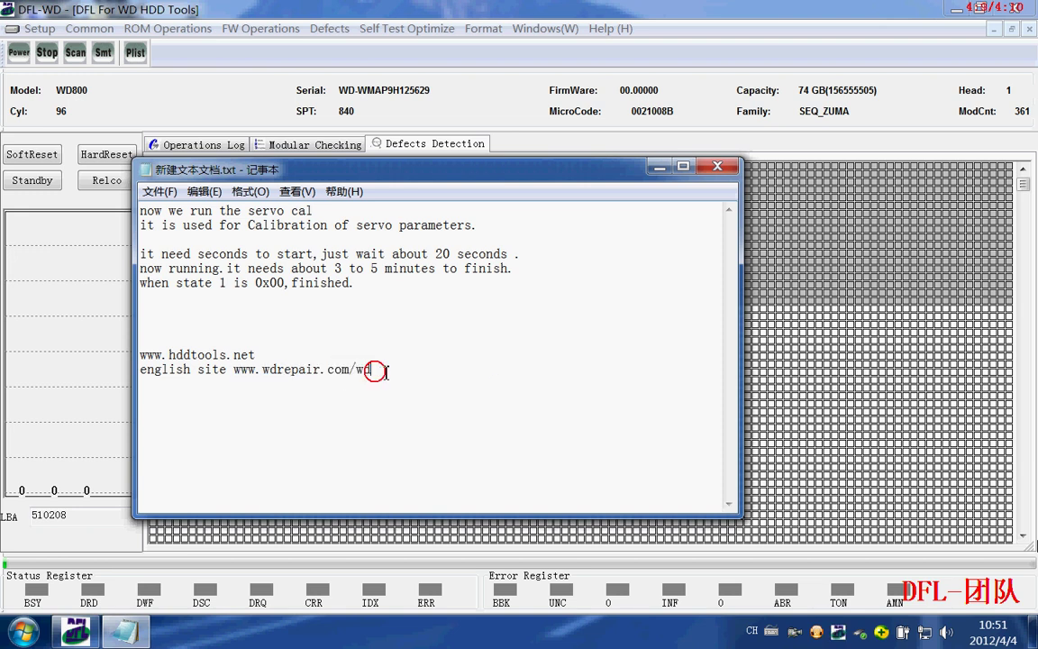